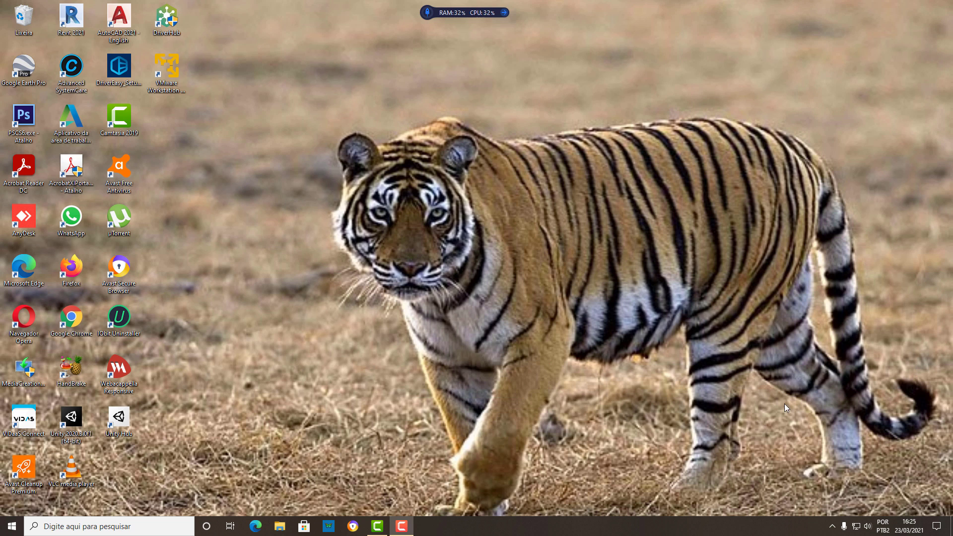
- Open Gerenciador de áudio HD Realtek from the hidden notification icons and review its Opção settings
click(833, 527)
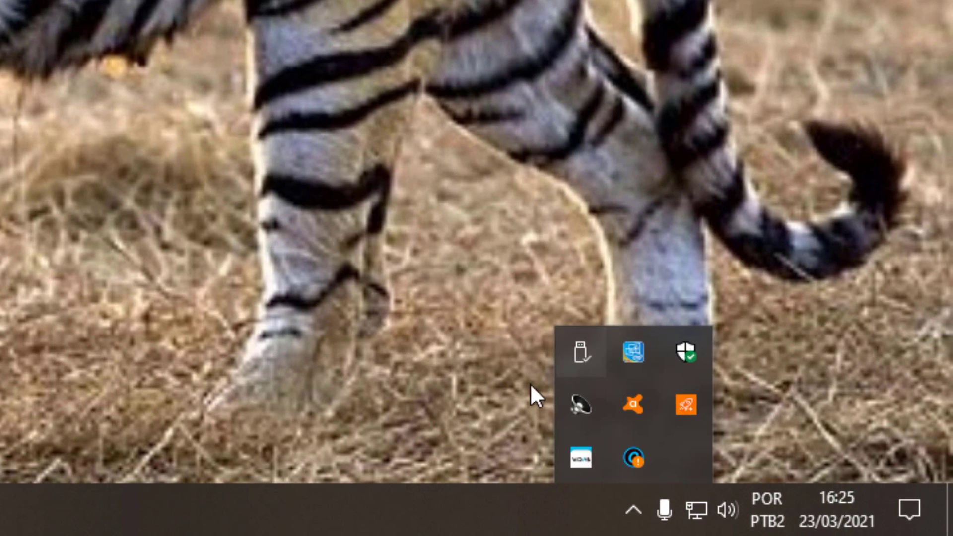
double_click(576, 409)
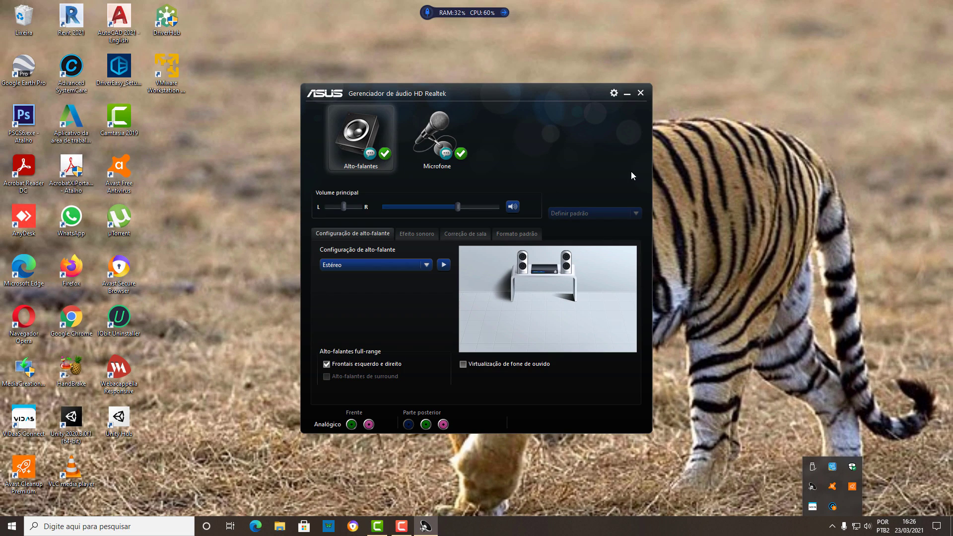
click(614, 94)
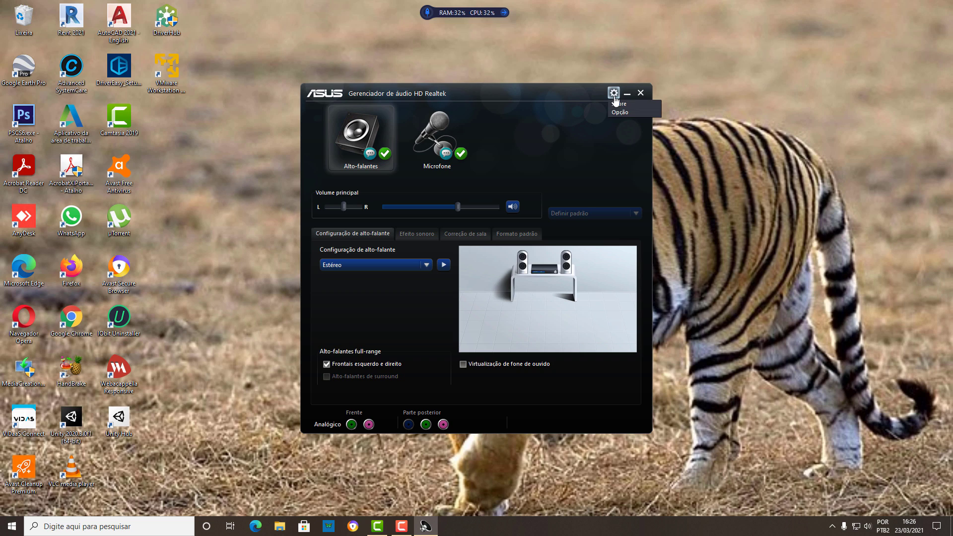
click(619, 113)
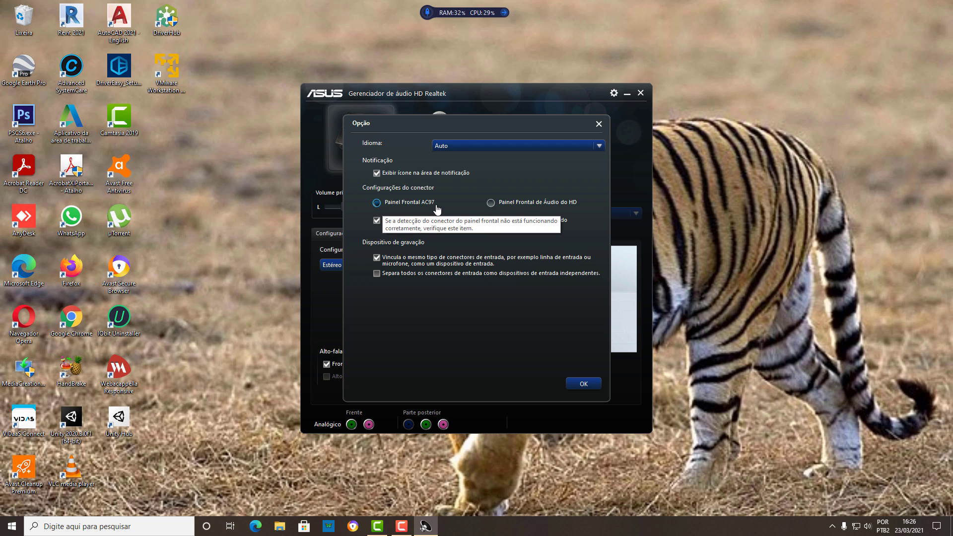
click(590, 383)
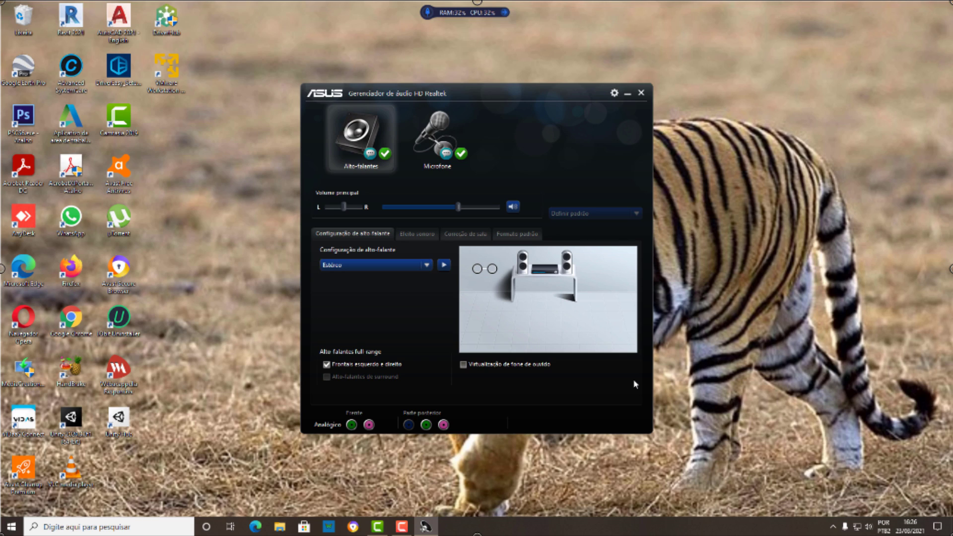
- Turn off "Exibir ícone na área de notificação" in the Realtek options, close the manager and check the hidden notification icons
click(613, 98)
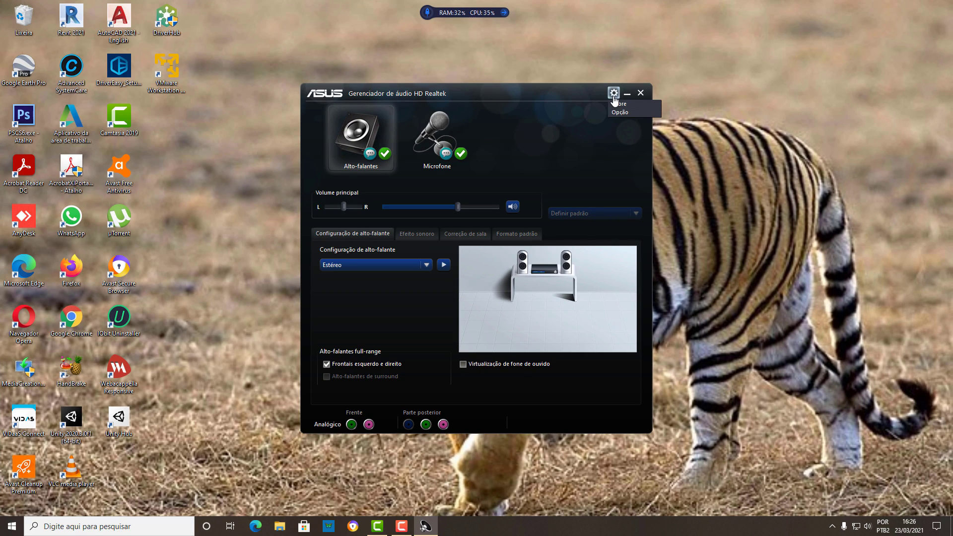
click(615, 117)
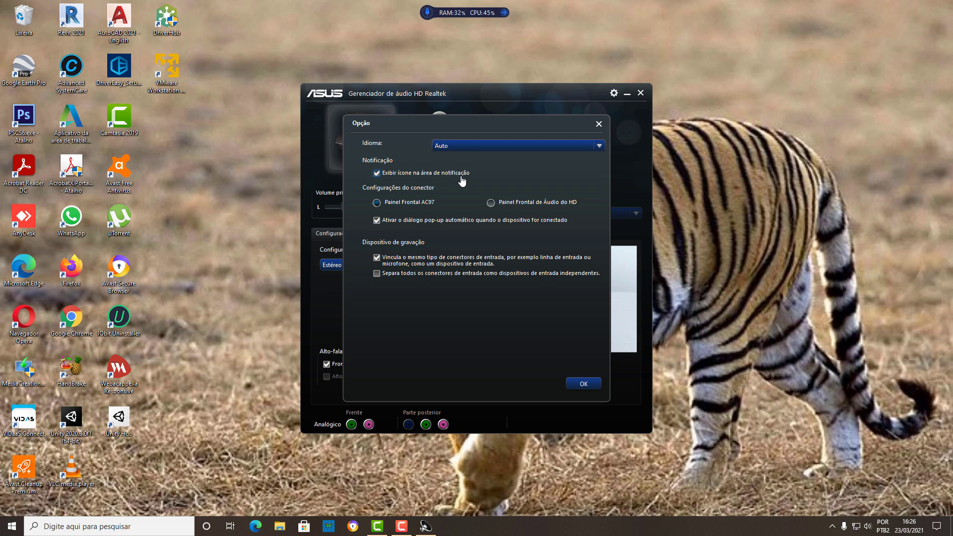
click(377, 174)
click(581, 385)
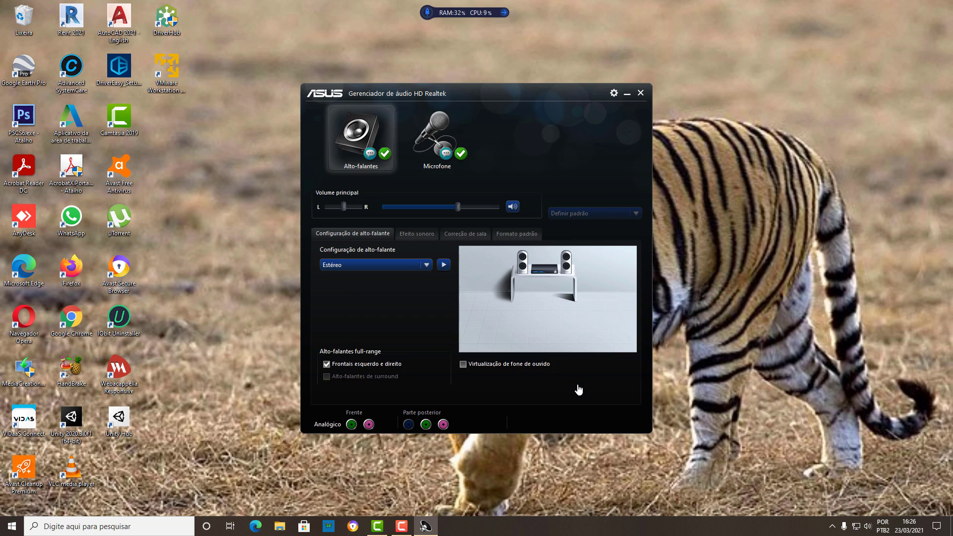
click(640, 93)
click(832, 526)
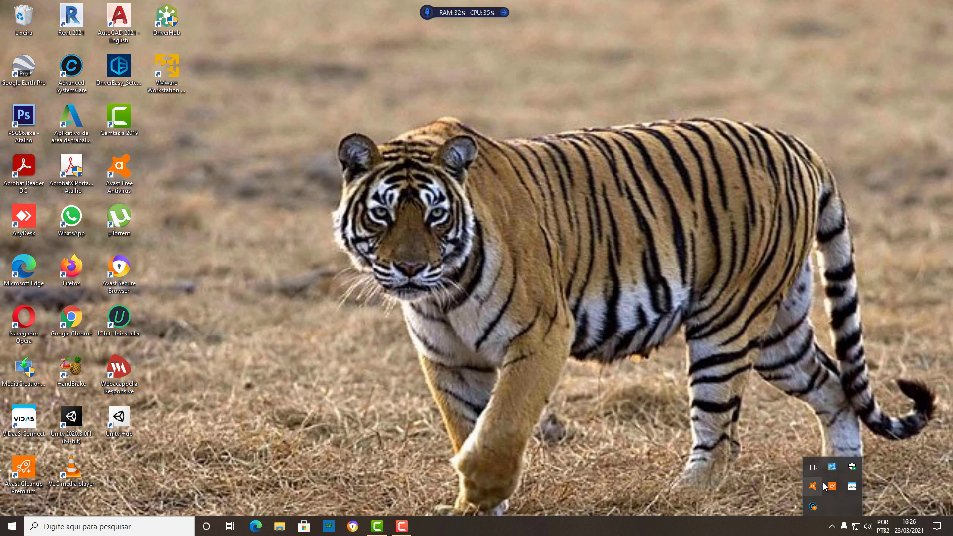
- Search Windows for PAINEL DE CONTROLE and open Gerenciador de áudio HD Realtek from its Hardware e Sons category
click(107, 529)
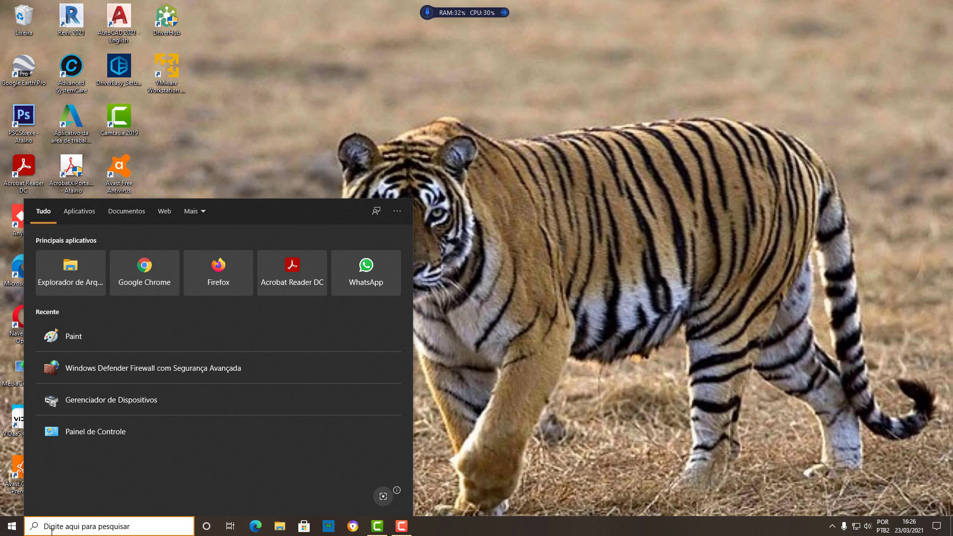
text(PAINE)
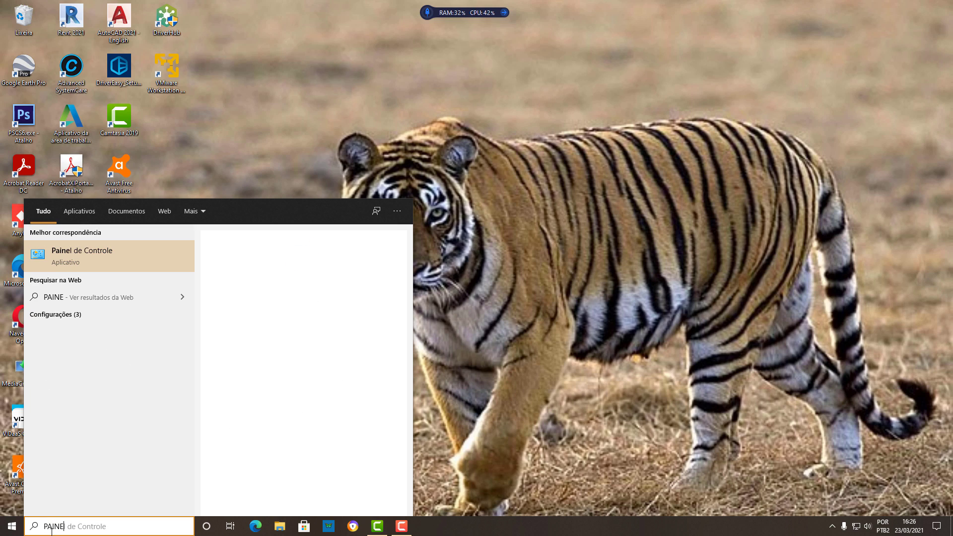
text(L DE CO)
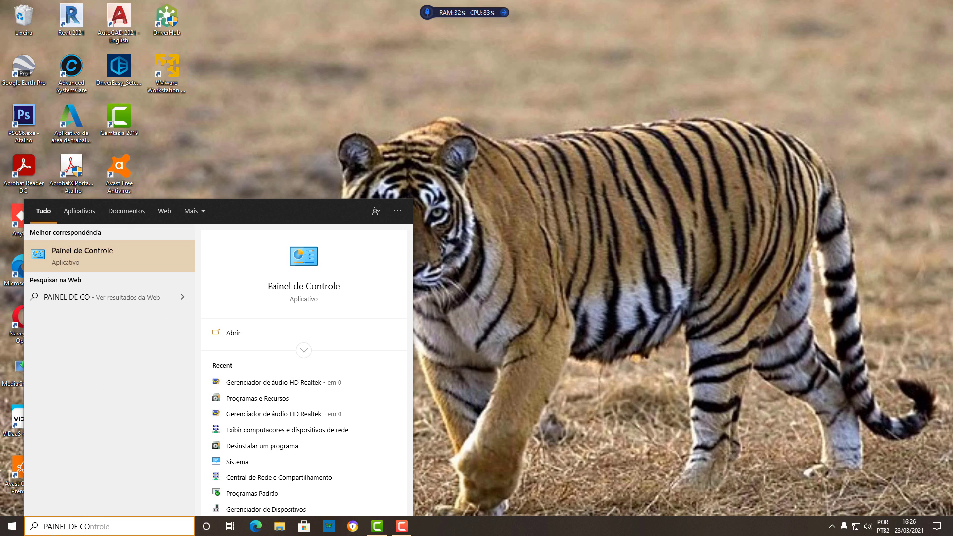
text(NTROLE)
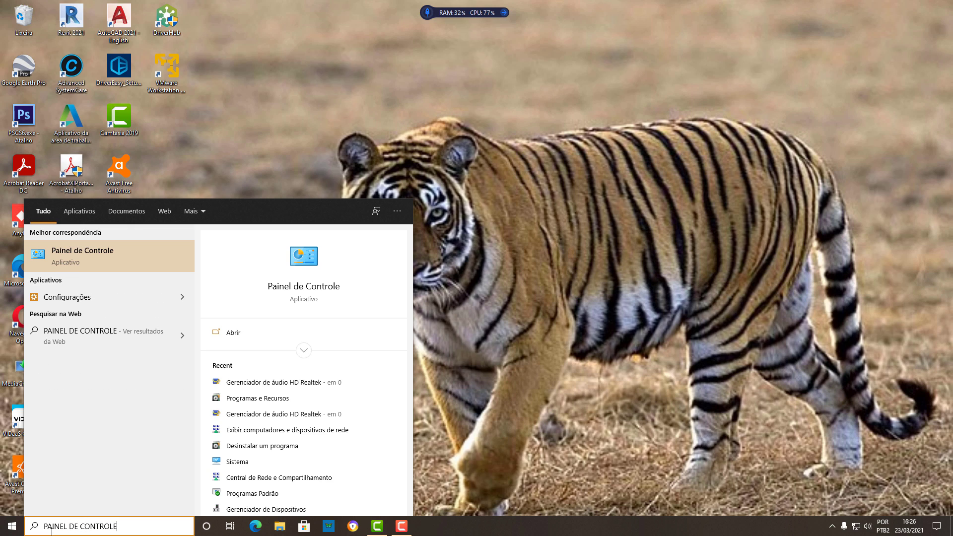
click(296, 287)
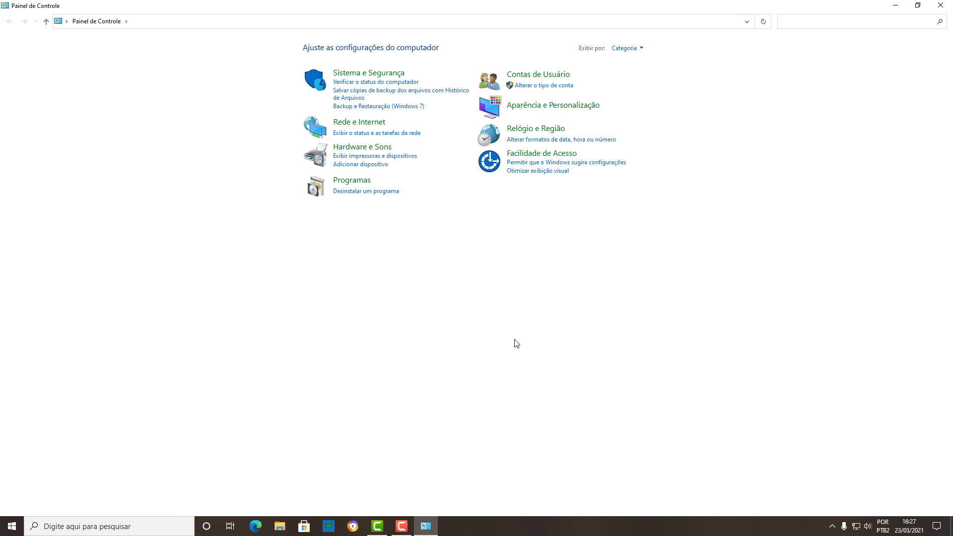
click(373, 149)
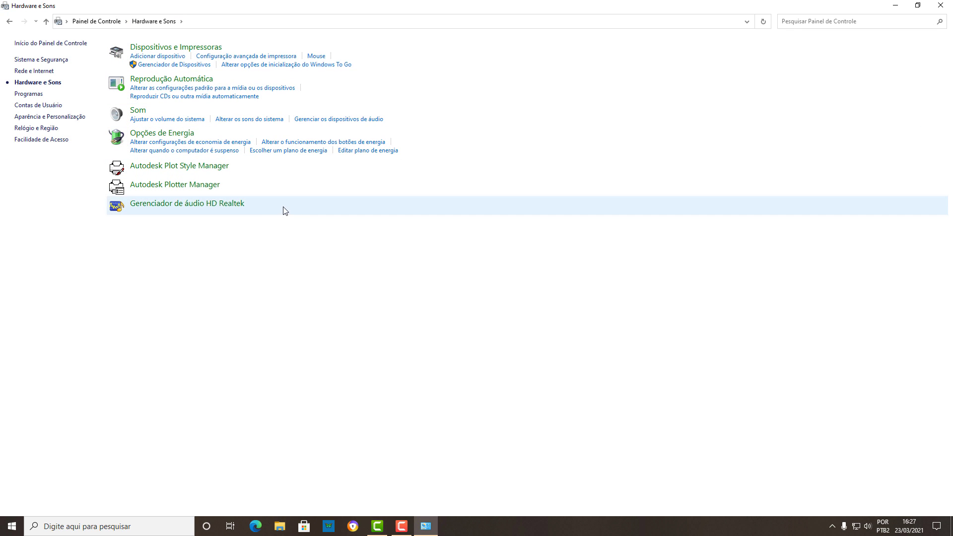
click(163, 204)
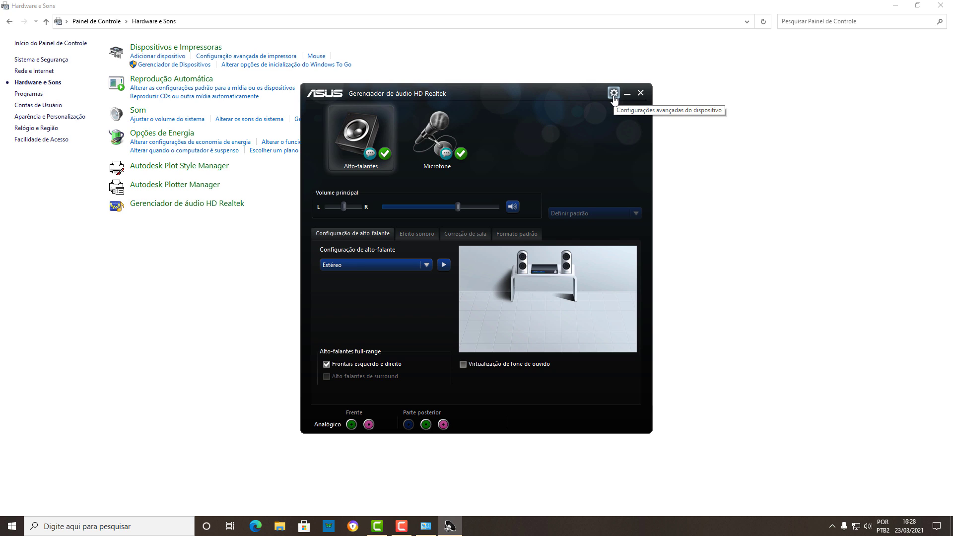
- Turn on "Exibir ícone na área de notificação" in the Realtek audio manager's options and close the manager
click(614, 94)
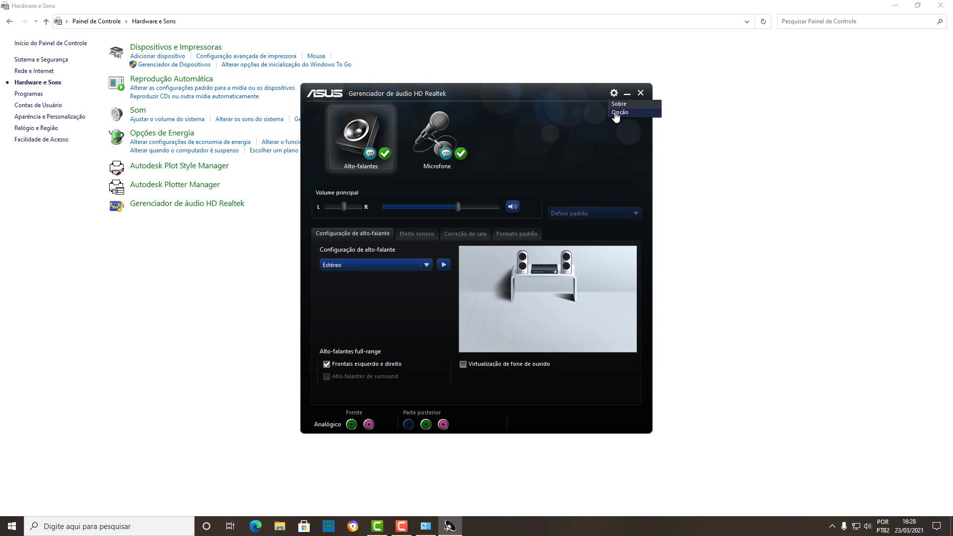
click(615, 113)
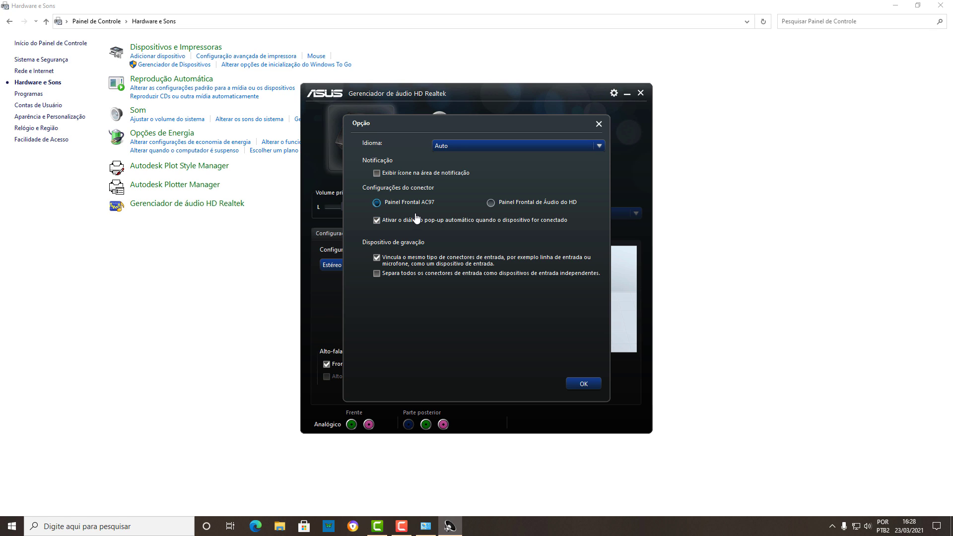
click(376, 173)
click(582, 384)
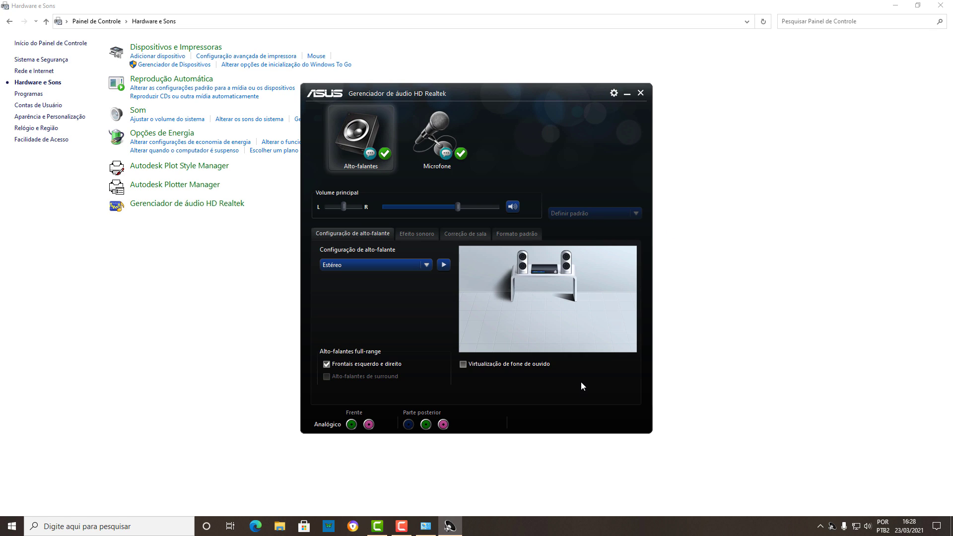
click(640, 93)
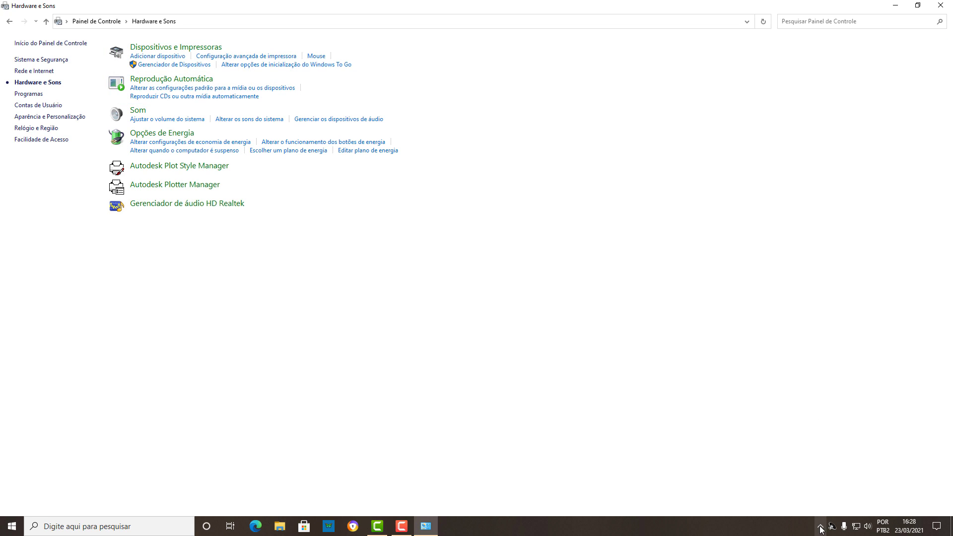
- Check the hidden notification icons for the Realtek audio manager and close the Hardware e Sons window
click(820, 527)
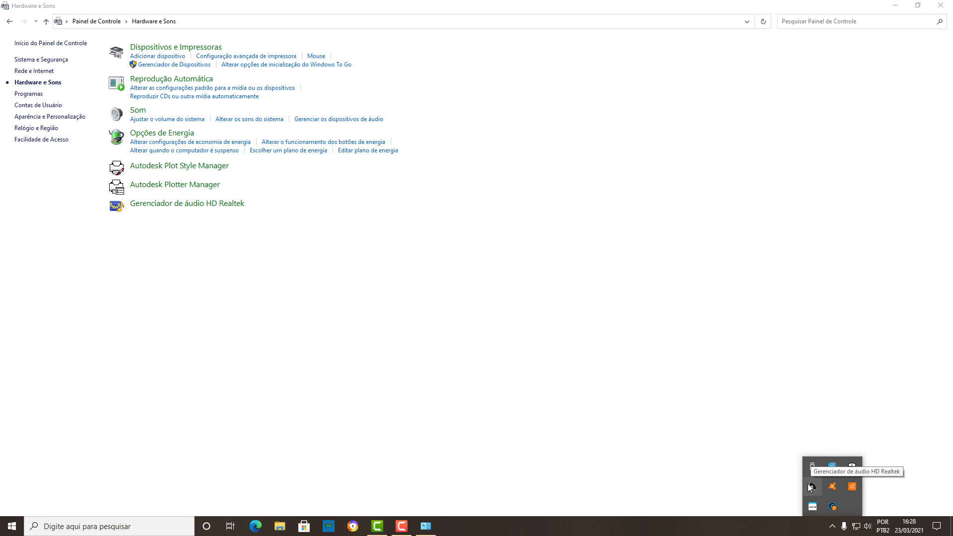
click(616, 305)
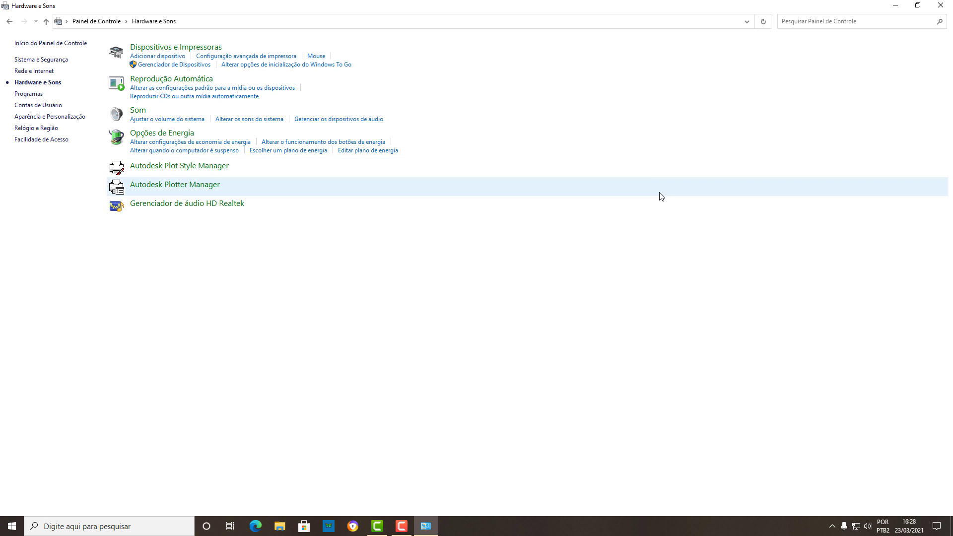
click(942, 6)
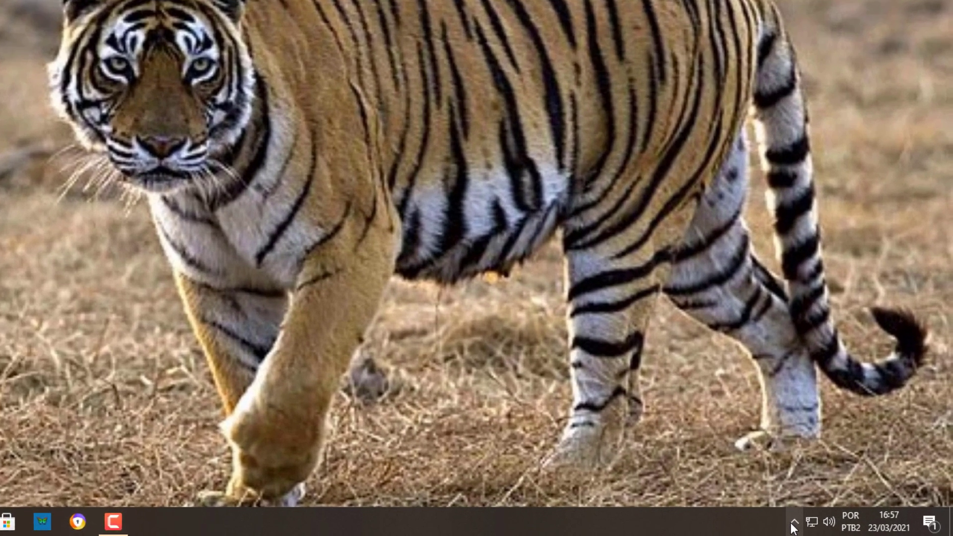
- Look for the Realtek audio manager among the hidden notification icons and in the Control Panel's Hardware e Sons category, then close the window
click(843, 526)
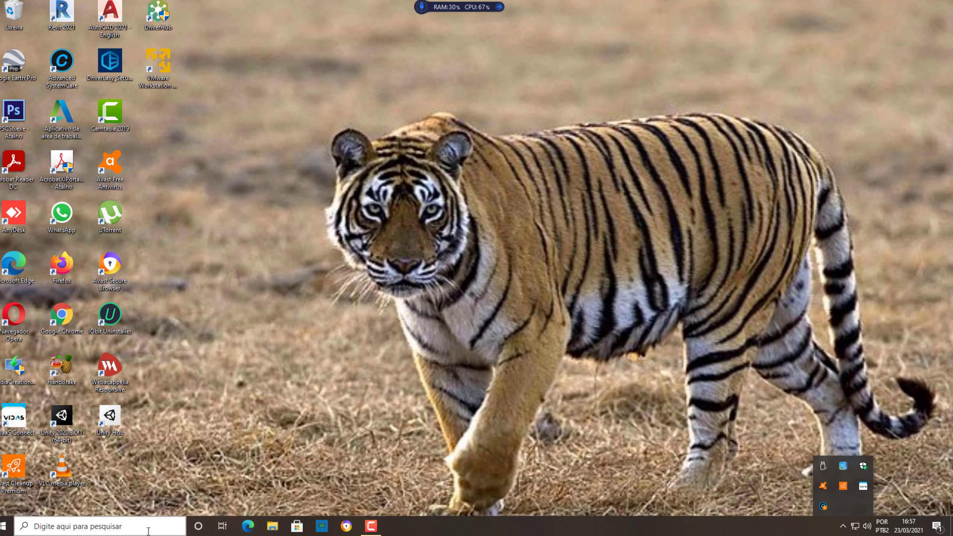
click(148, 527)
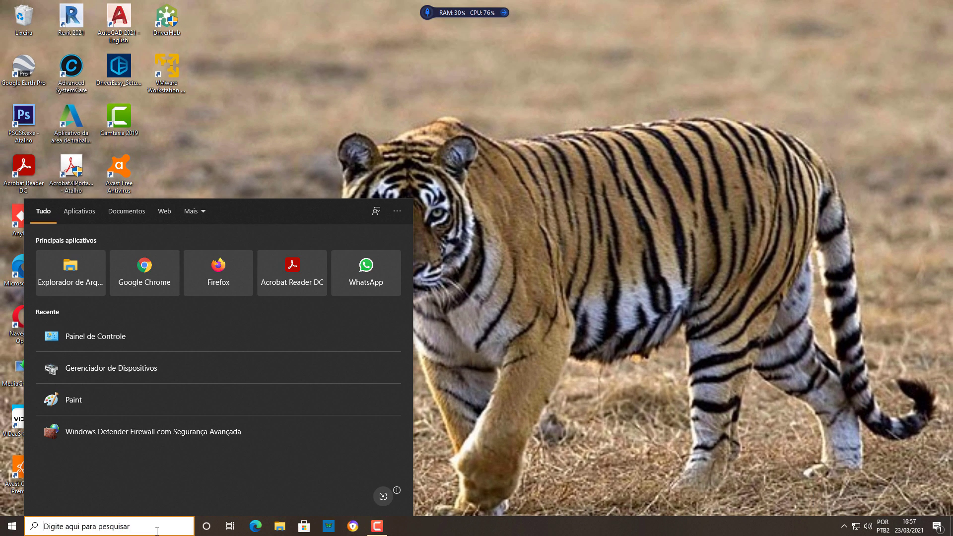
text(painel de)
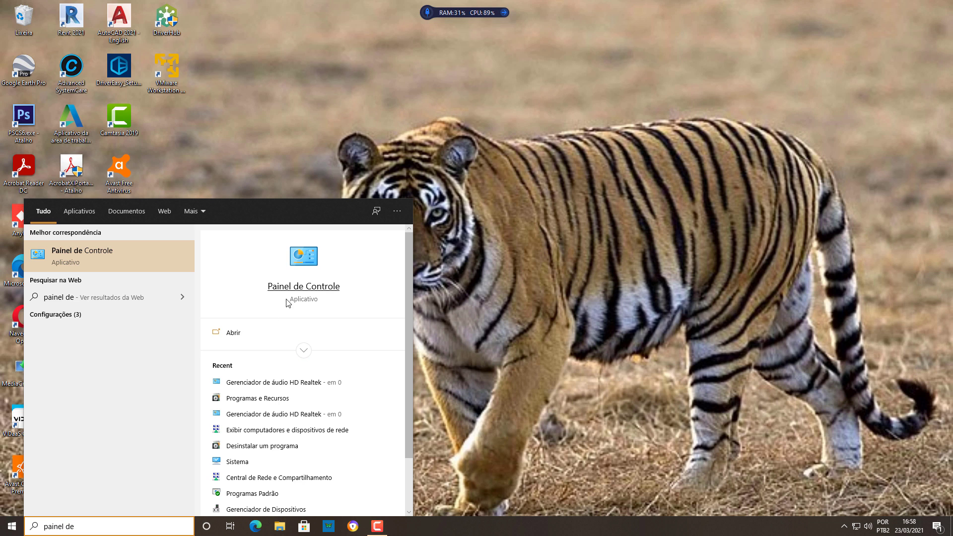
click(302, 289)
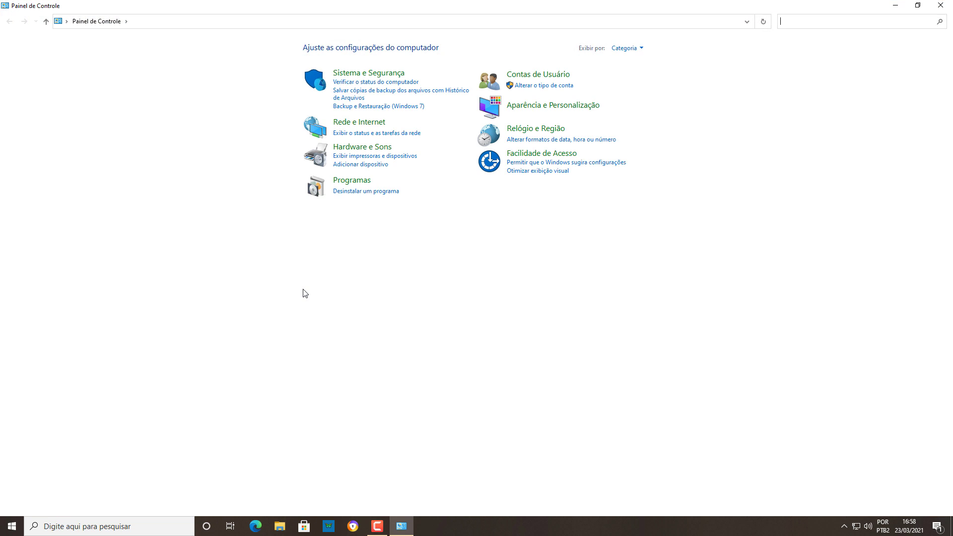
click(367, 147)
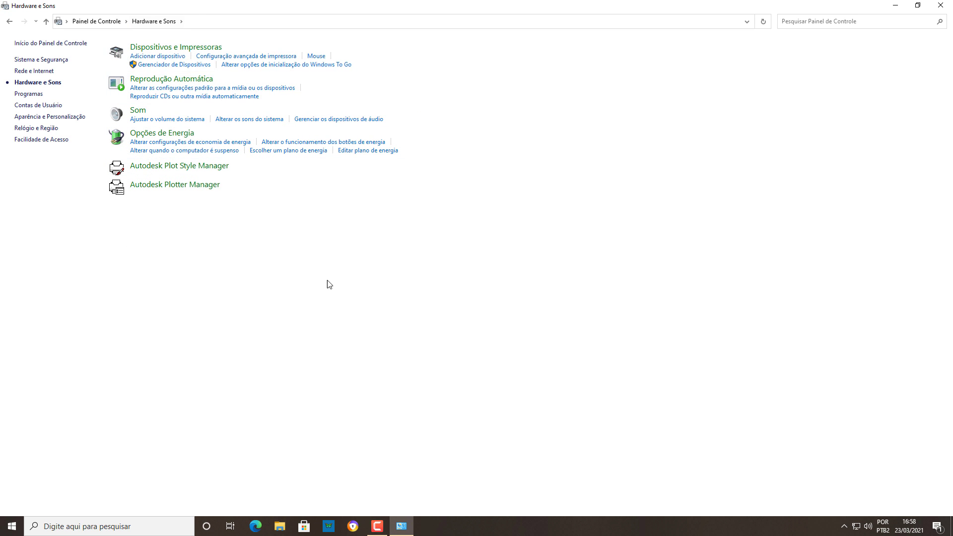
click(940, 5)
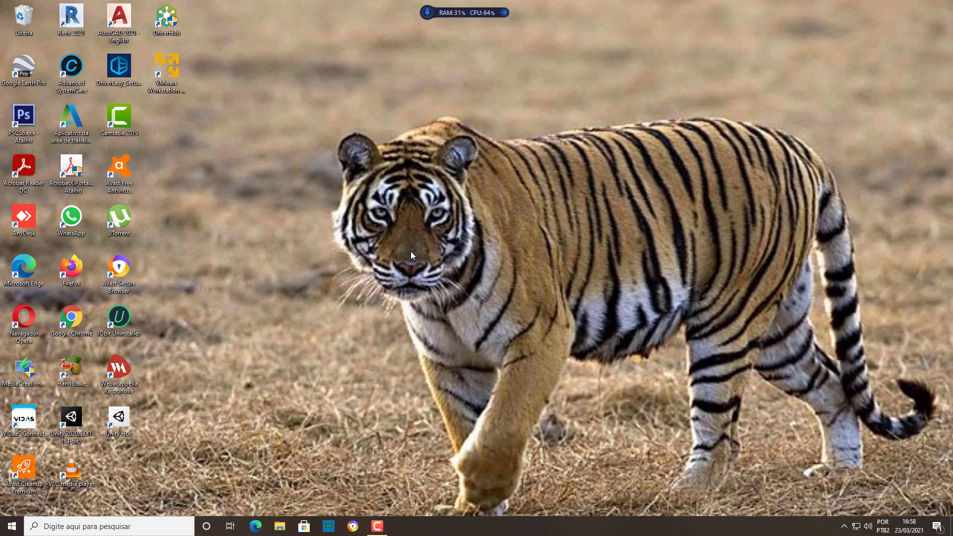
- Open Google Chrome and search the web for "codecs de audio realtek"
click(75, 323)
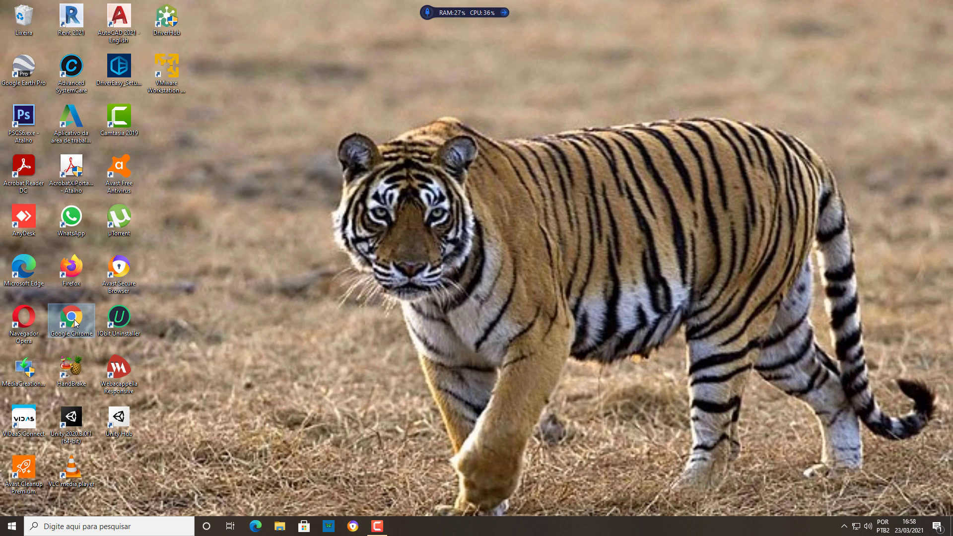
double_click(74, 323)
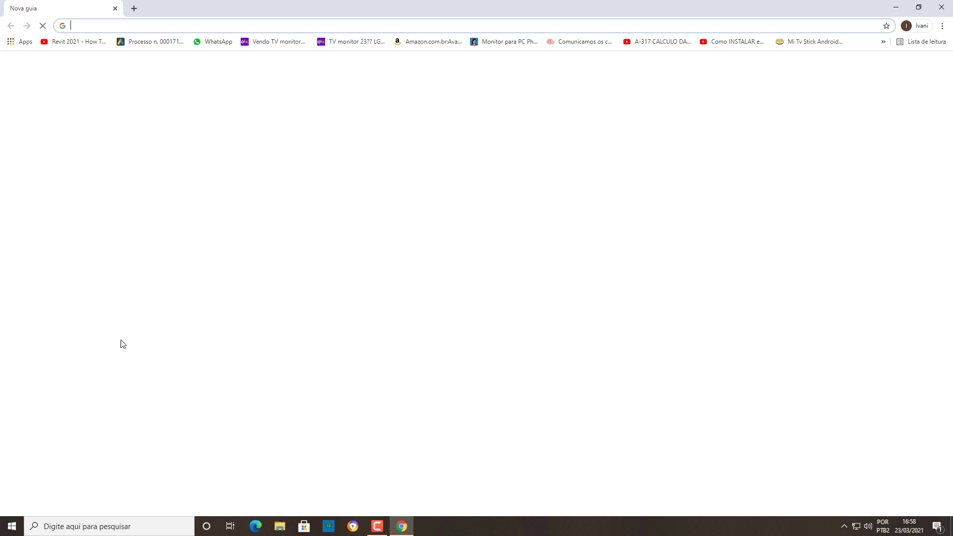
click(102, 28)
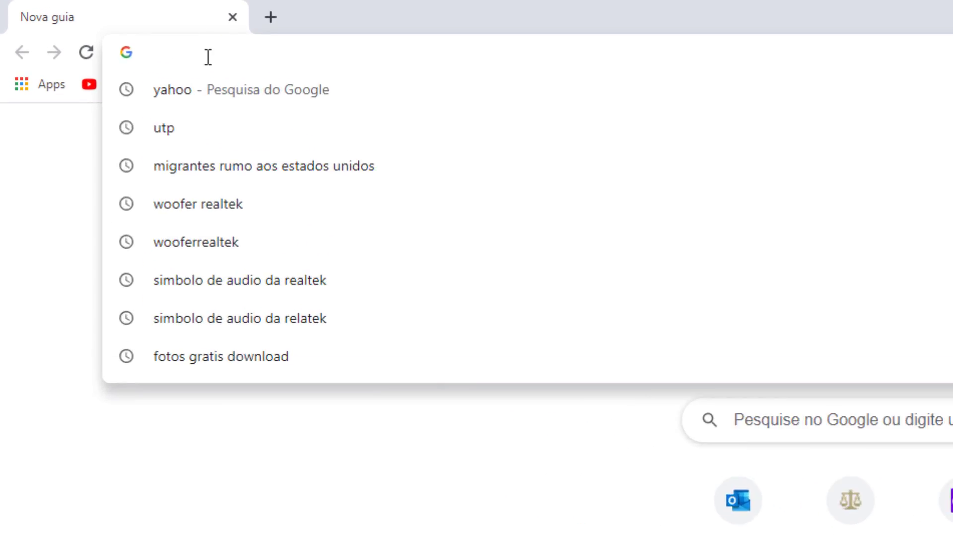
text(codec)
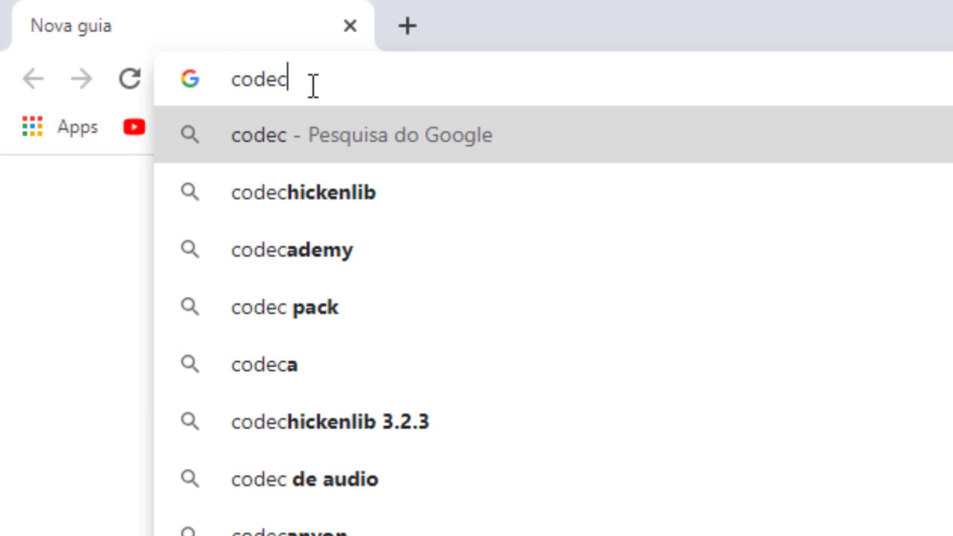
text(s de a)
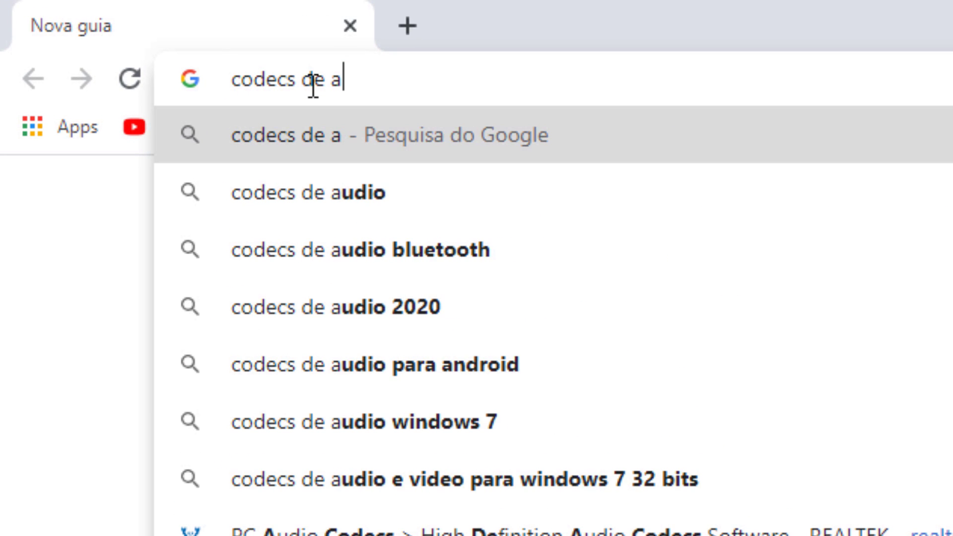
text(udio r)
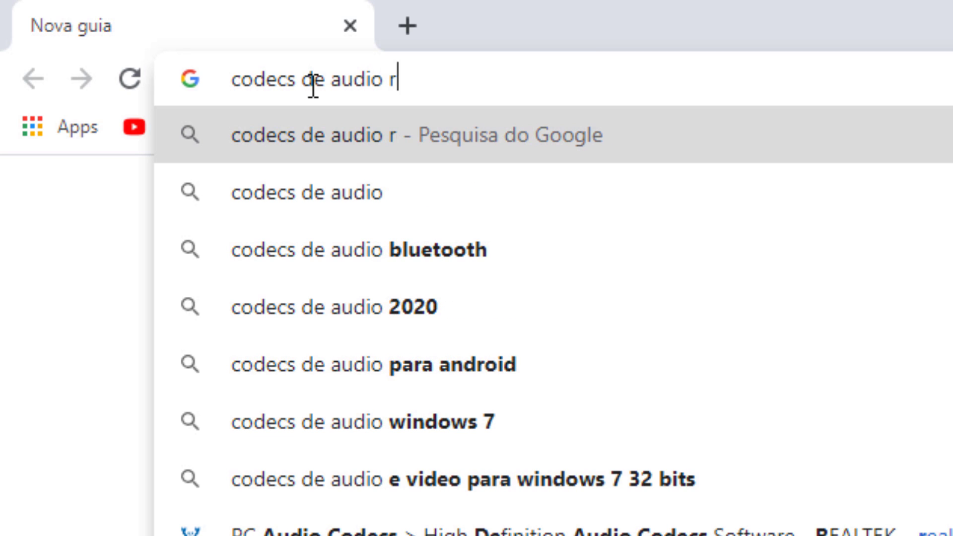
text(ealtek)
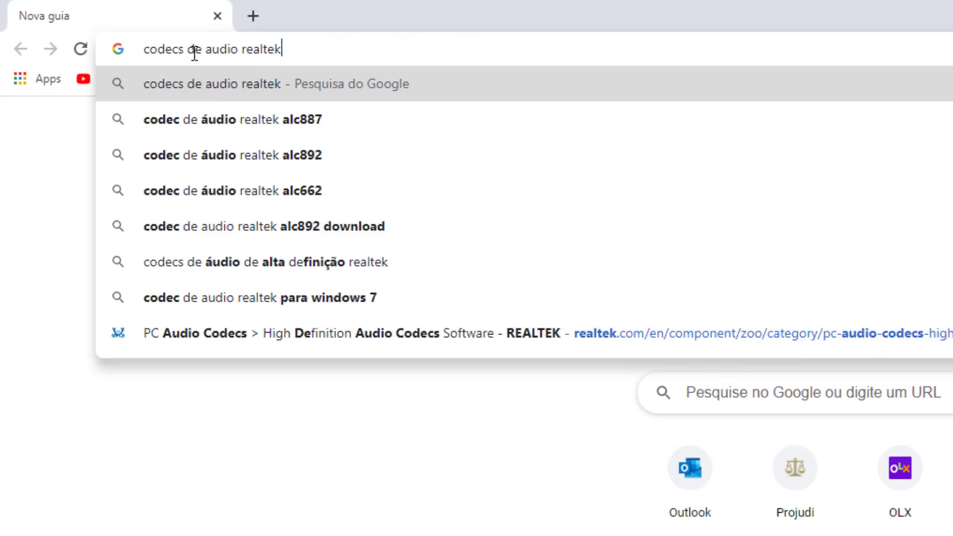
key(Return)
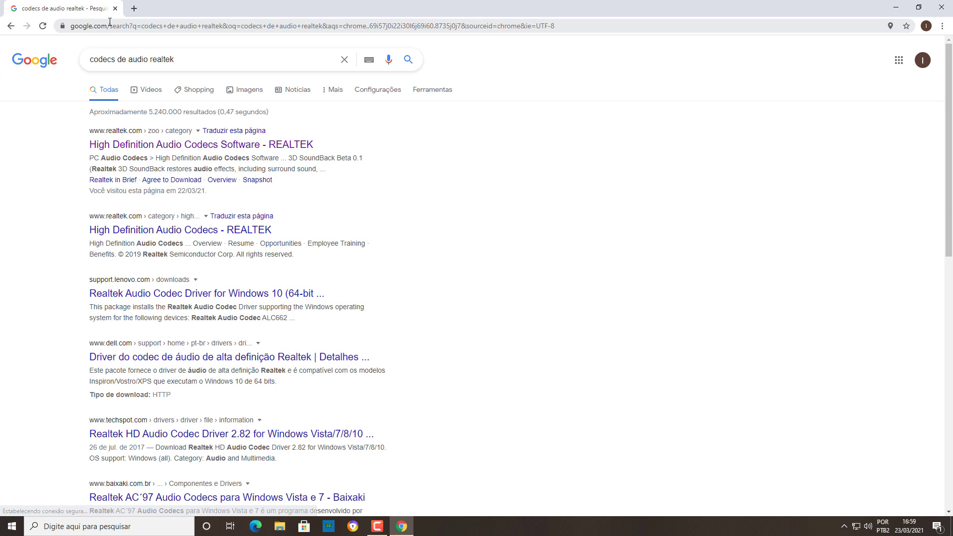
- Open Realtek's High Definition Audio Codecs Software page and choose the 64bits Windows Vista to Windows10 driver executable for download
click(146, 148)
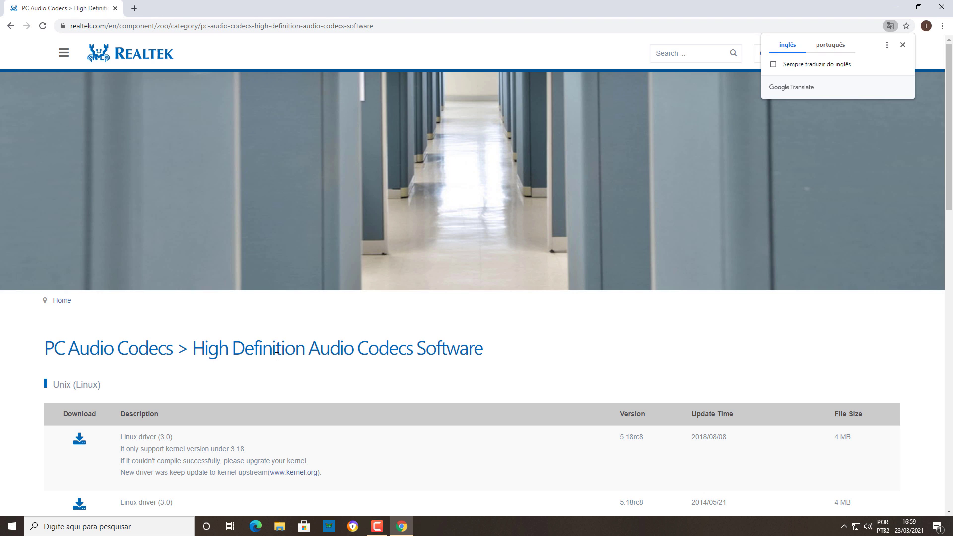
scroll(277, 355, down, 2)
scroll(272, 272, down, 4)
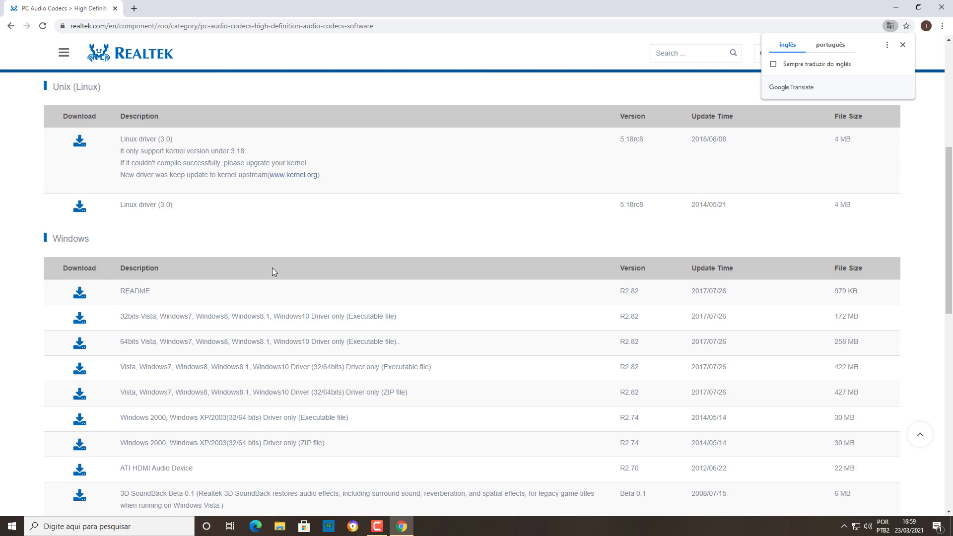
scroll(272, 272, down, 2)
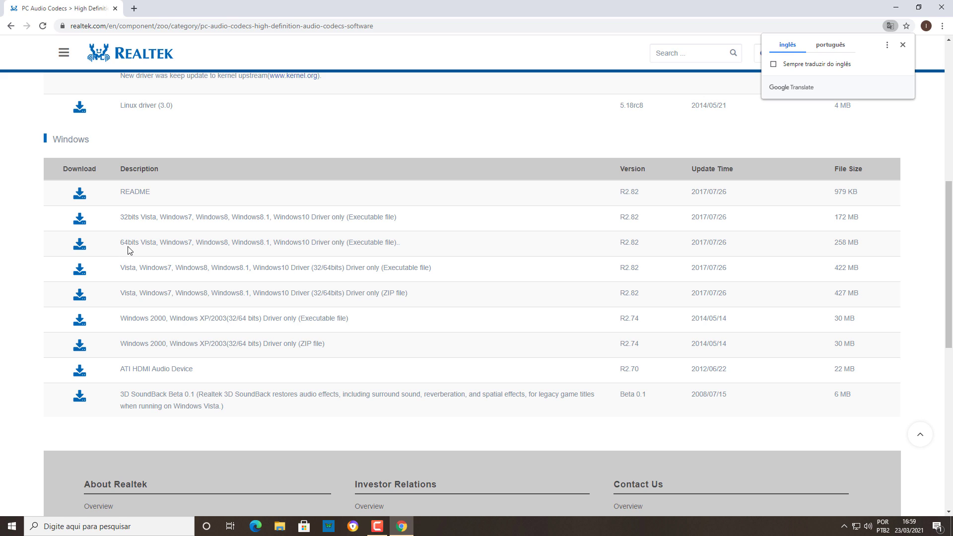
click(79, 248)
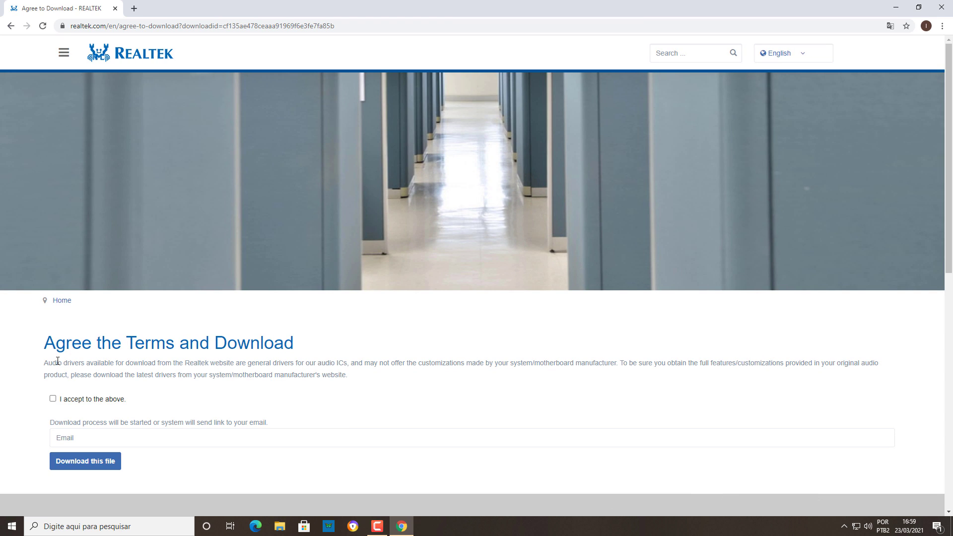
- Accept Realtek's download terms, fill in the e-mail address, and request the driver file
click(53, 399)
click(95, 439)
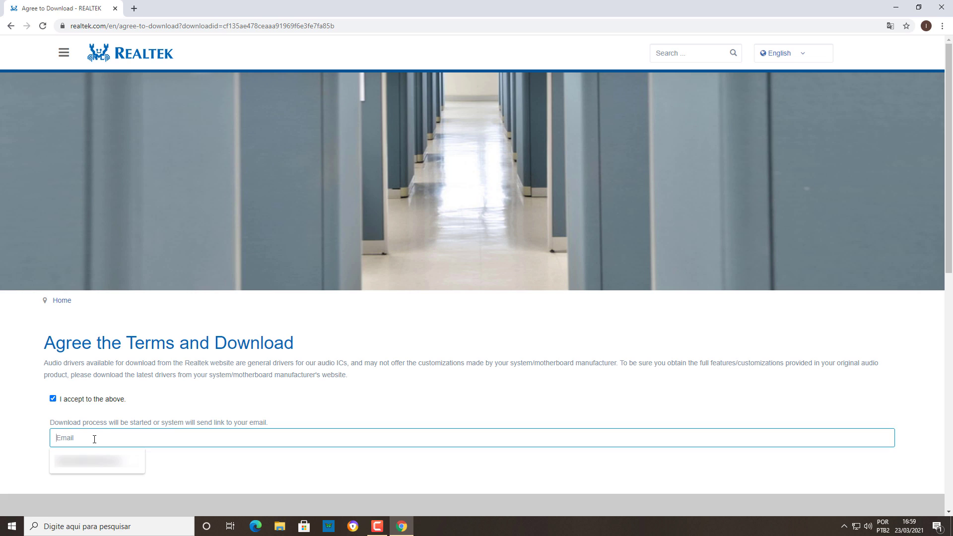
click(93, 465)
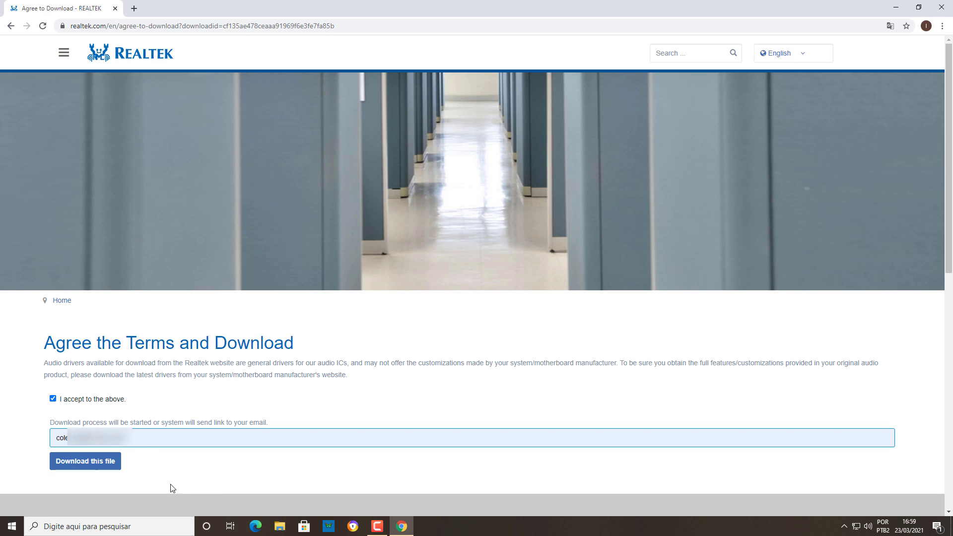
click(75, 464)
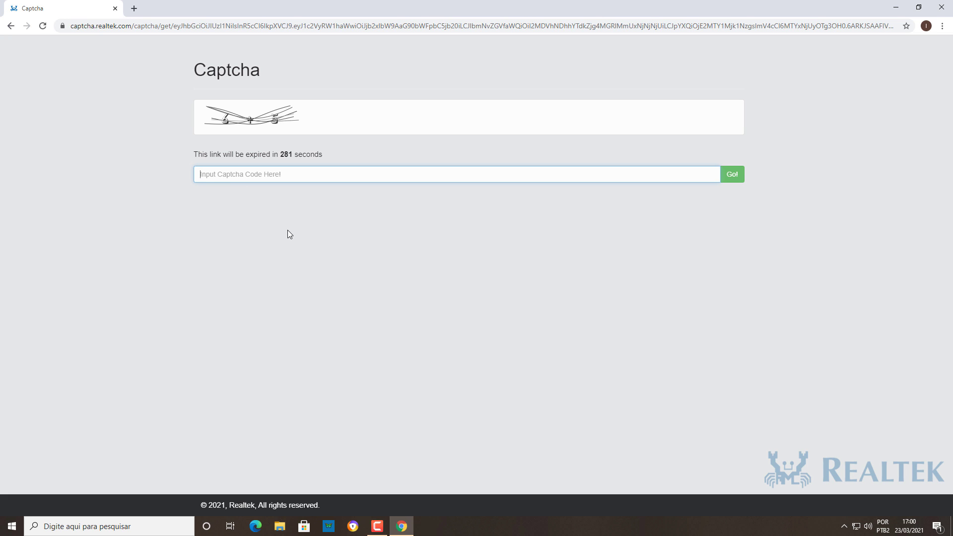
- Submit the captcha code, save 0009-64bit_Win7_Win8_Win81_Win10_R282.exe to Área de Trabalho, and close the browser
text(11)
click(737, 177)
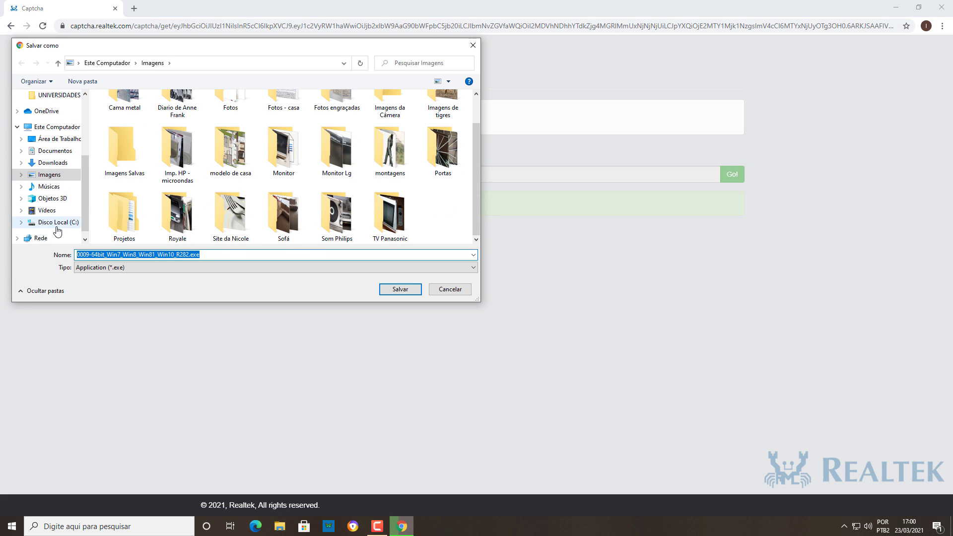
drag(86, 200, 80, 105)
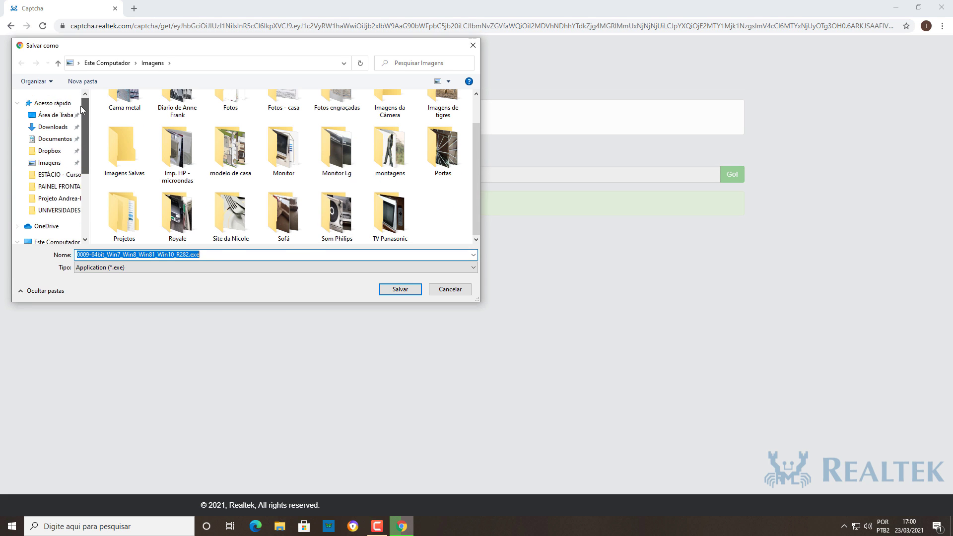
click(57, 116)
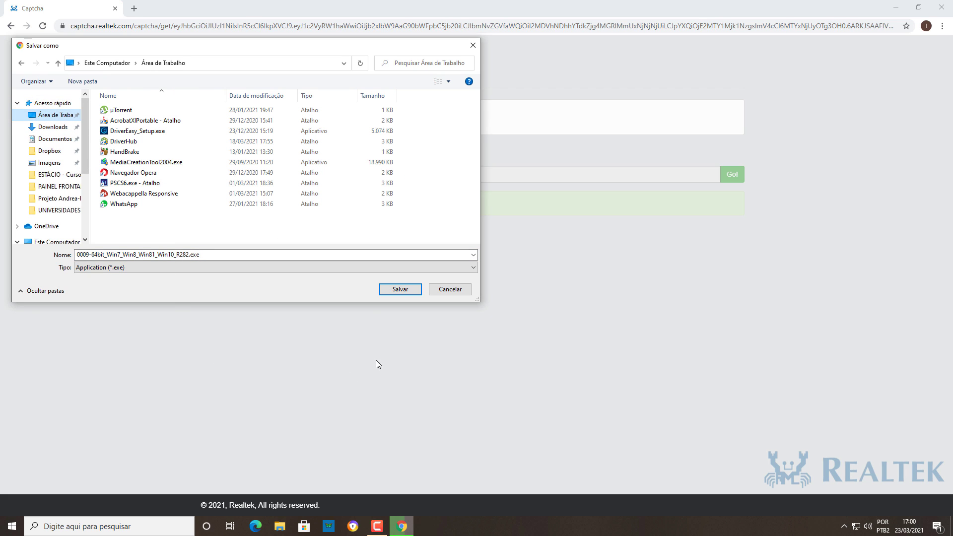
click(399, 289)
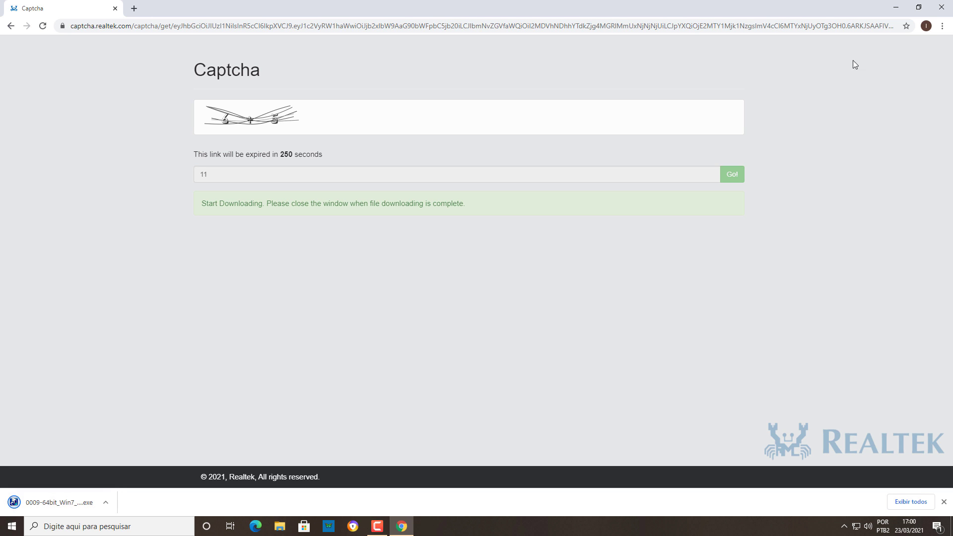
click(939, 8)
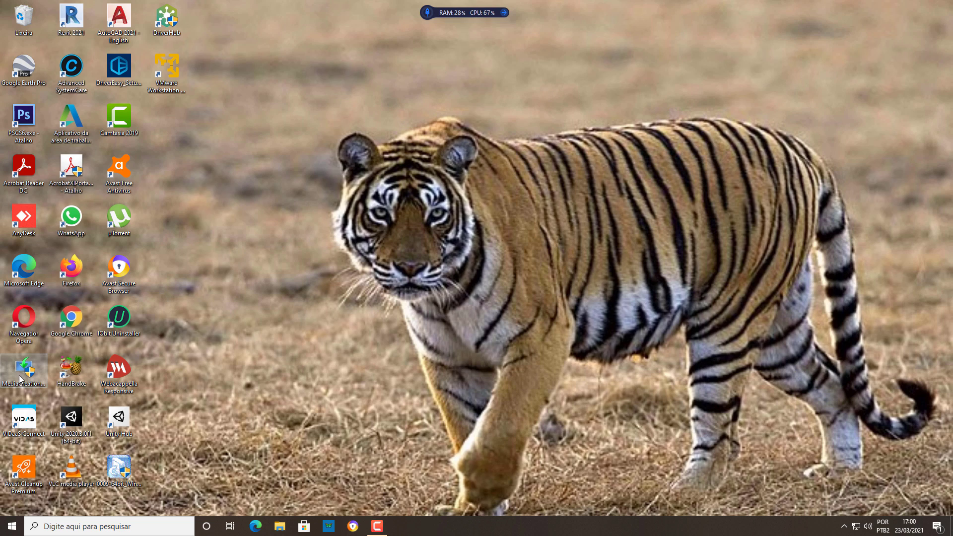
- Run the downloaded Realtek driver installer as administrator and proceed past the setup wizard's welcome page
right_click(128, 465)
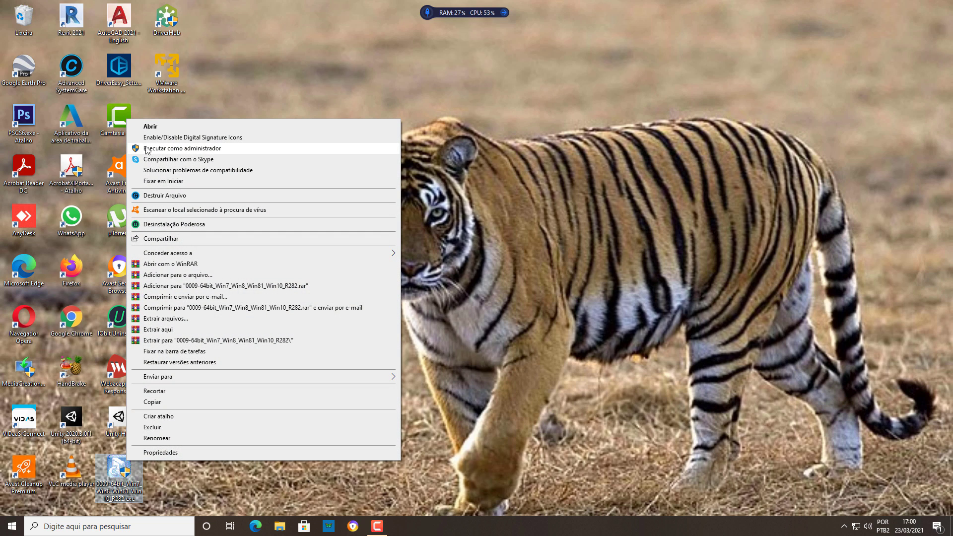
click(182, 149)
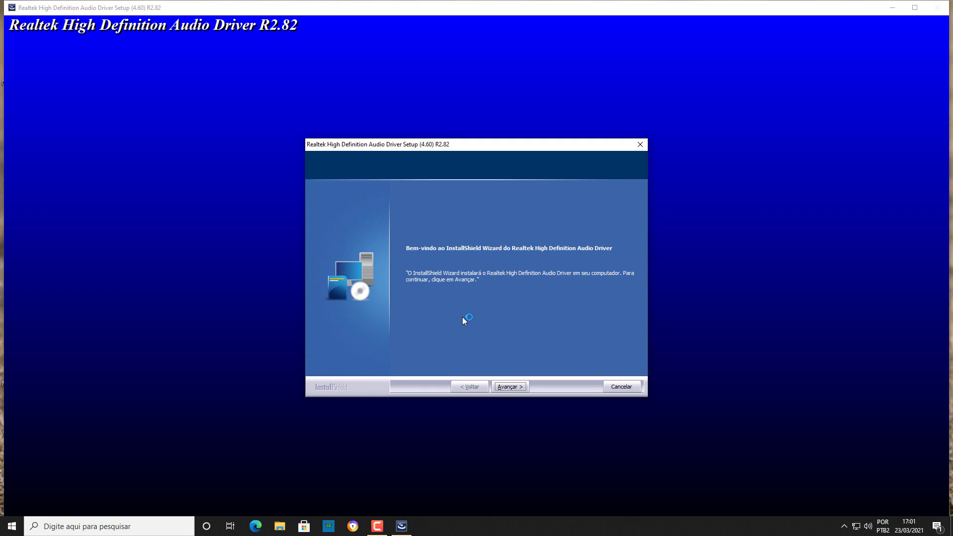
click(510, 386)
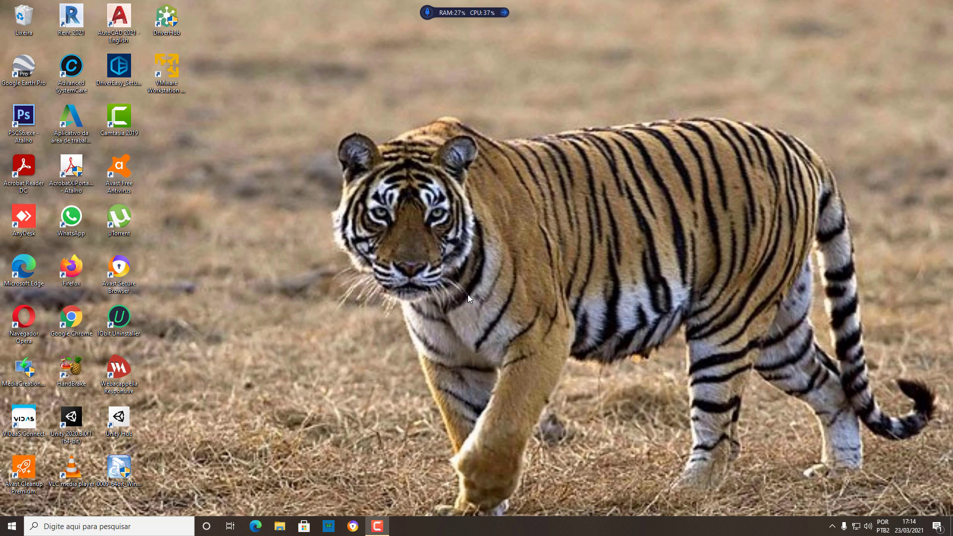
- Recheck the hidden notification icons and the Control Panel's Hardware e Sons category for the Realtek audio manager, and close the window
click(832, 526)
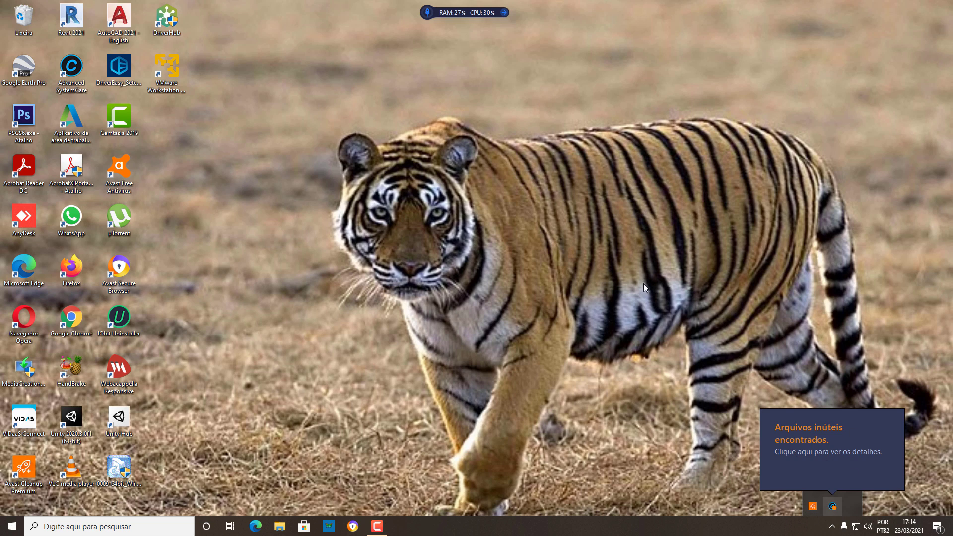
click(153, 525)
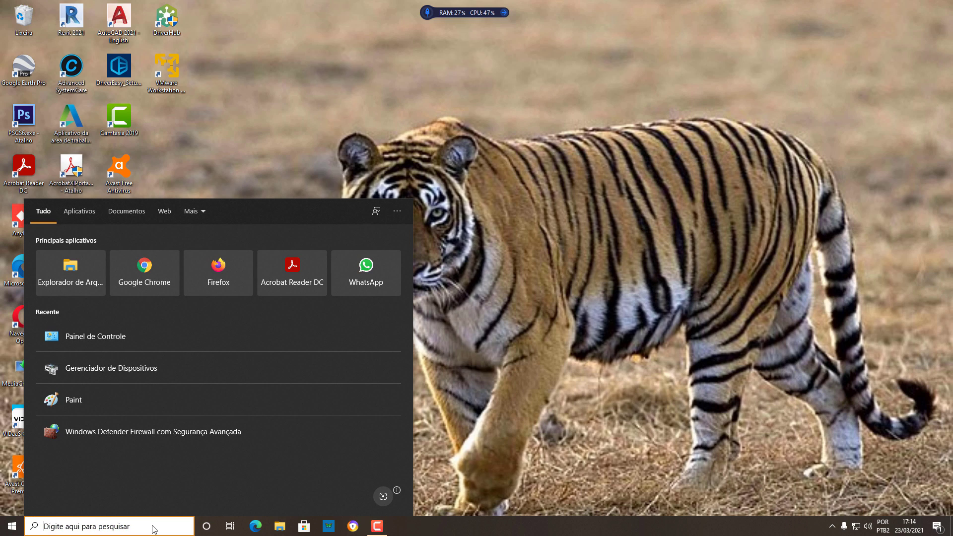
text(painel)
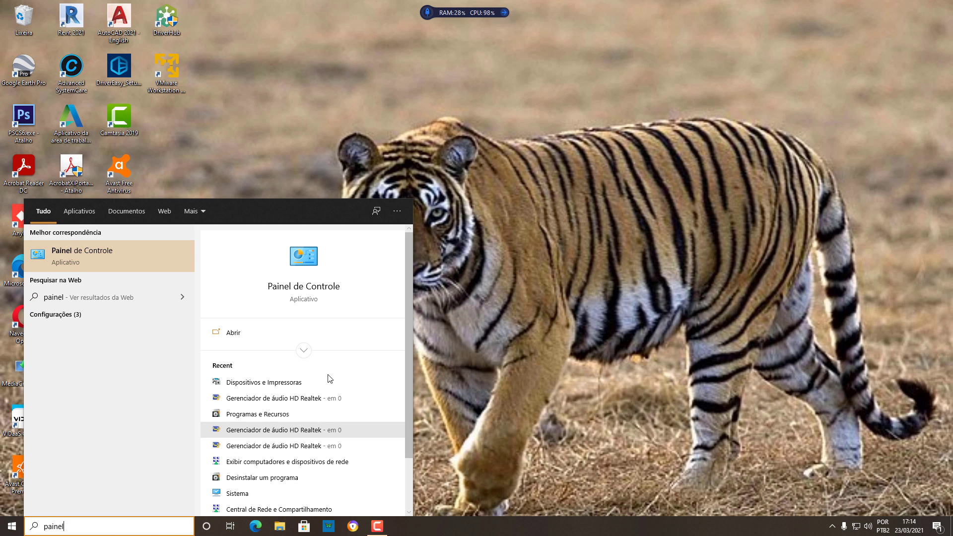
click(307, 291)
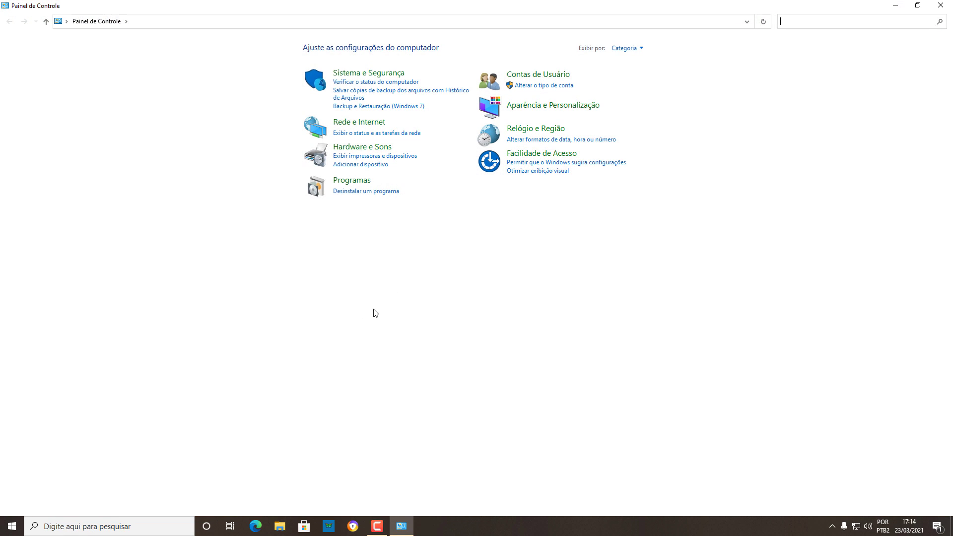
click(363, 147)
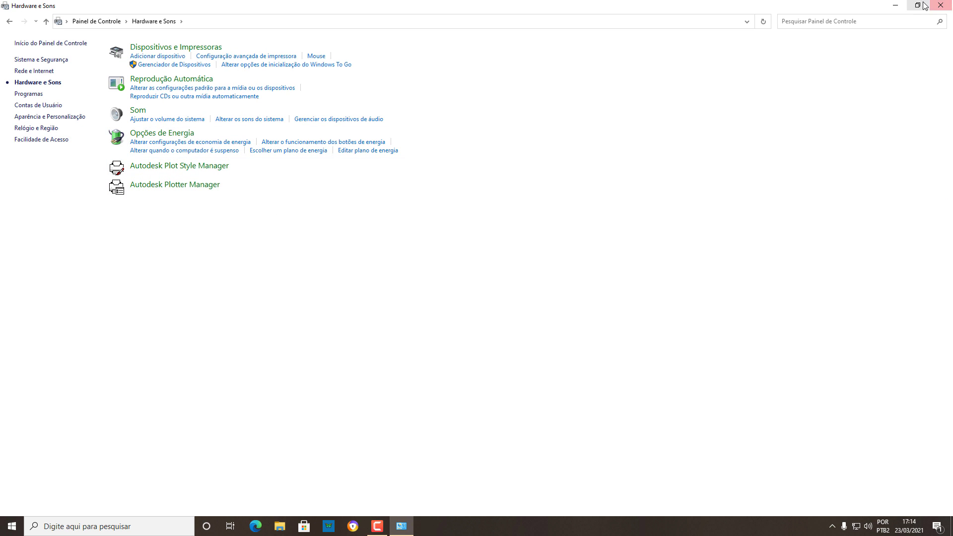
click(940, 5)
- Open Gerenciador de Dispositivos, inspect the devices under Controladores de som, vídeo e jogos, and close it
click(127, 525)
text(ge)
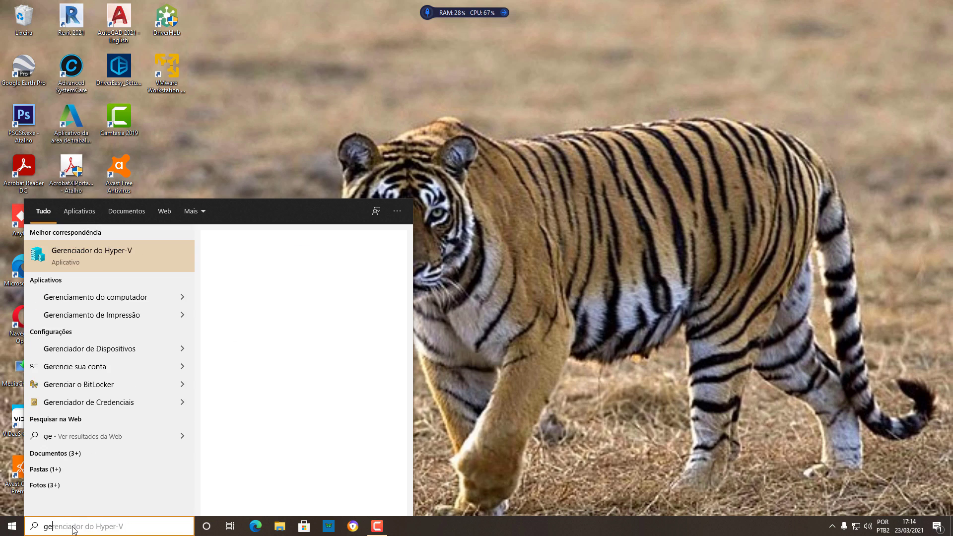
text(renciador de)
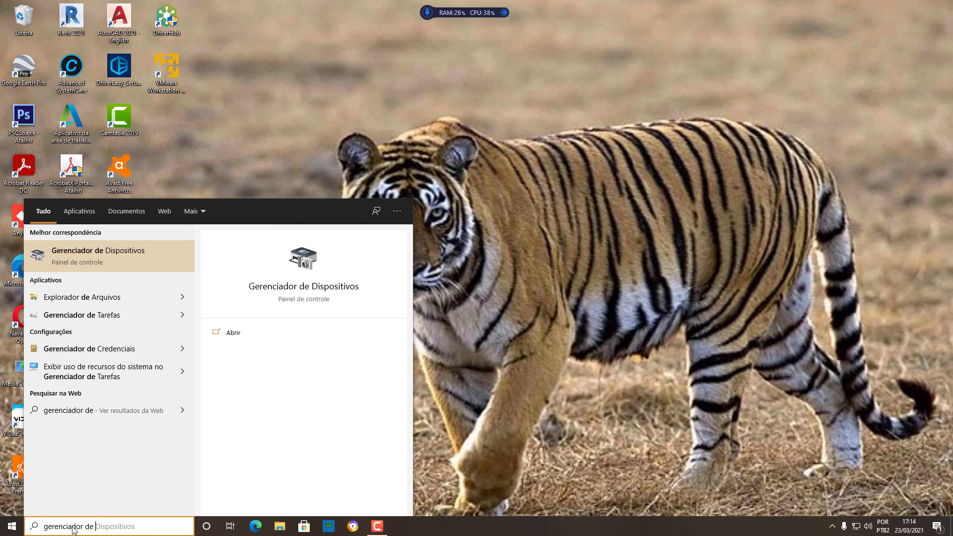
click(316, 289)
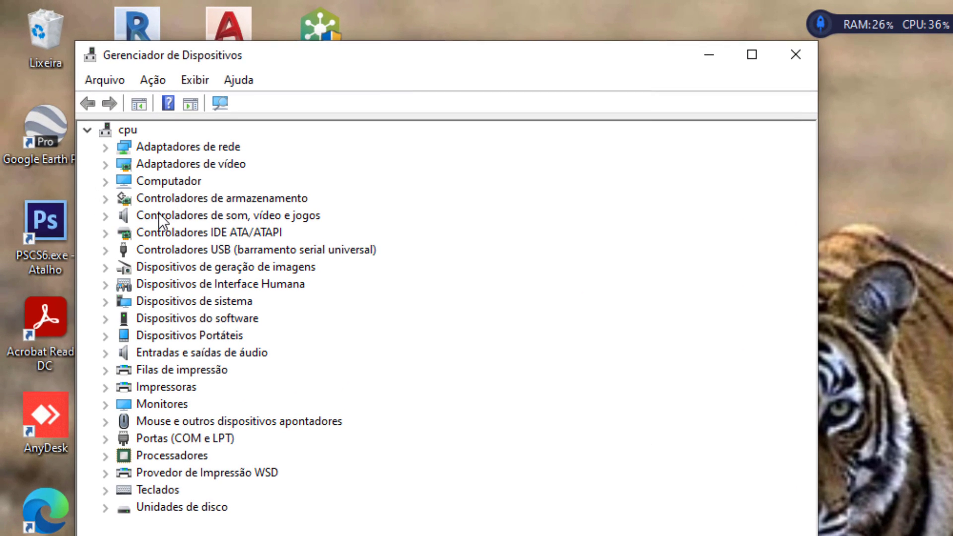
click(106, 217)
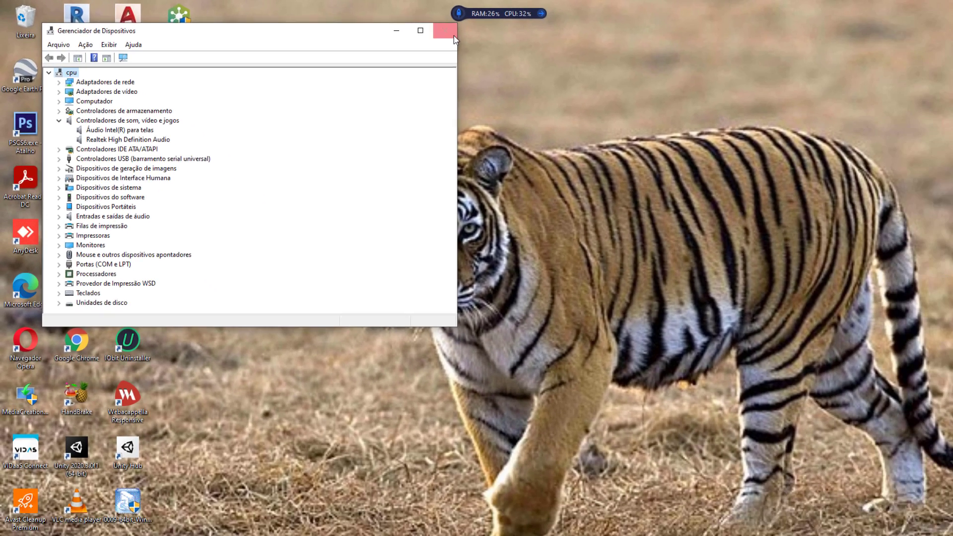
click(421, 33)
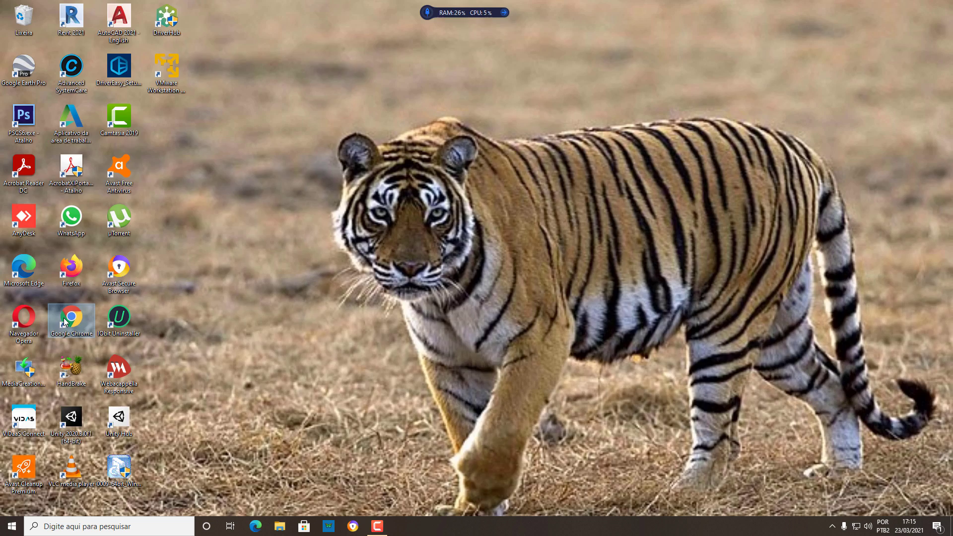
- Open Google Chrome, search the web for drivehub, and open the DriverHub website at pt.drvhub.net
double_click(65, 322)
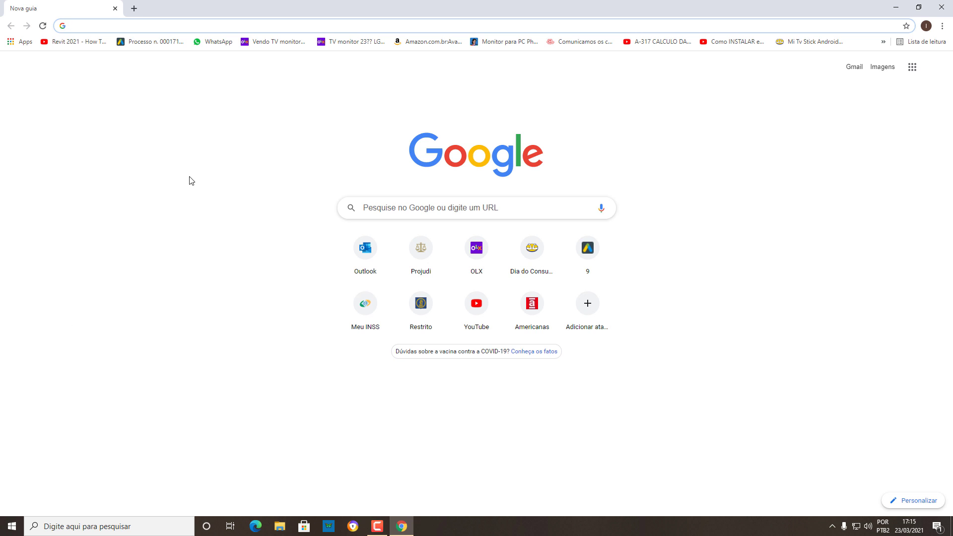
text(drive)
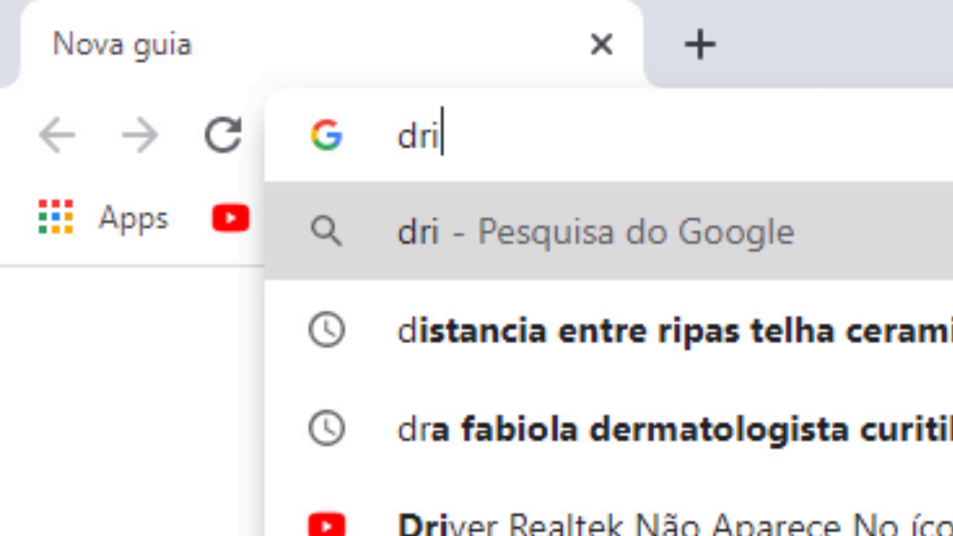
text(hub)
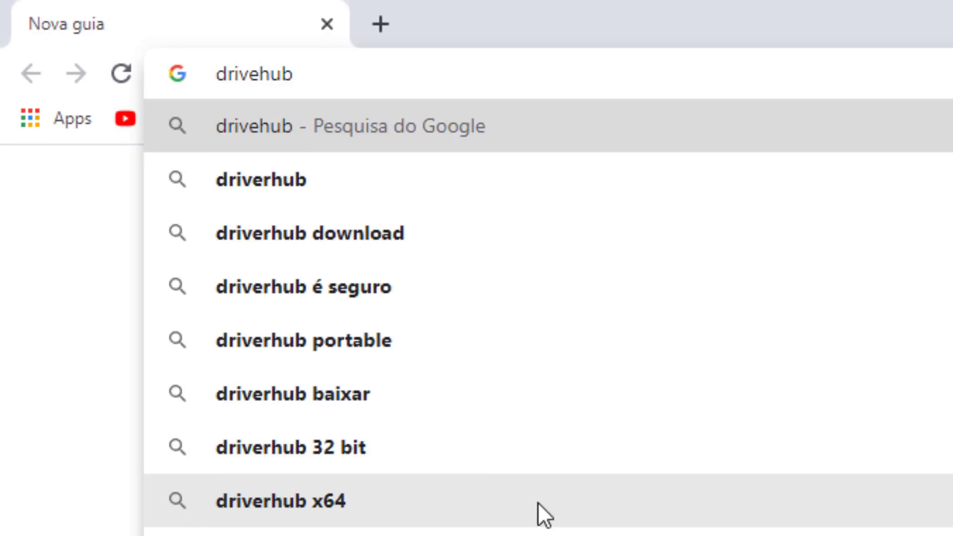
key(Return)
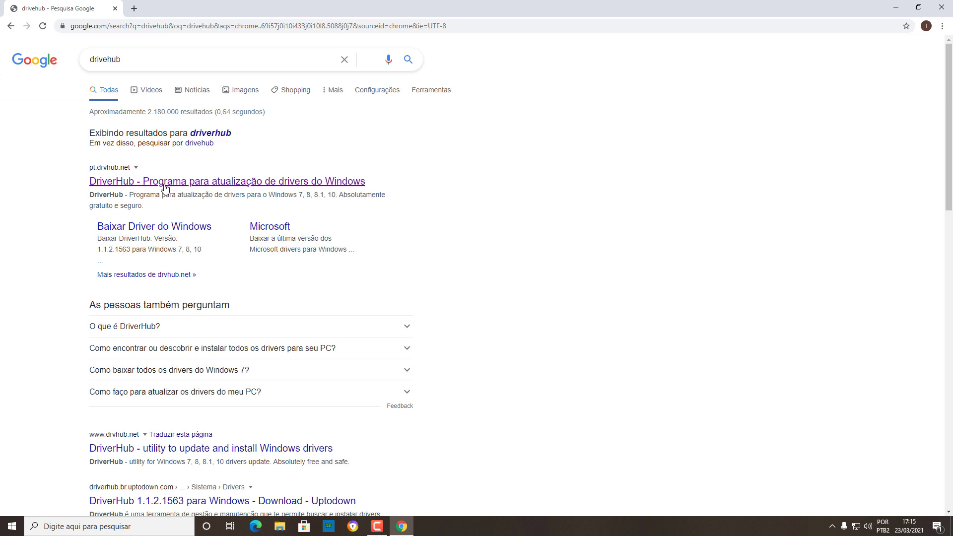
click(166, 187)
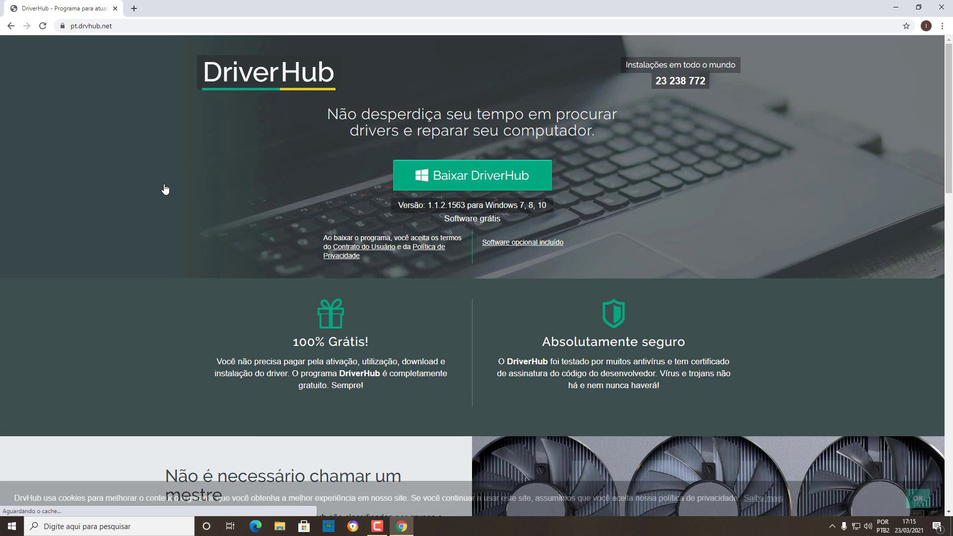
- Start the DriverHub installer download, cancel saving the file, and close the browser
click(535, 177)
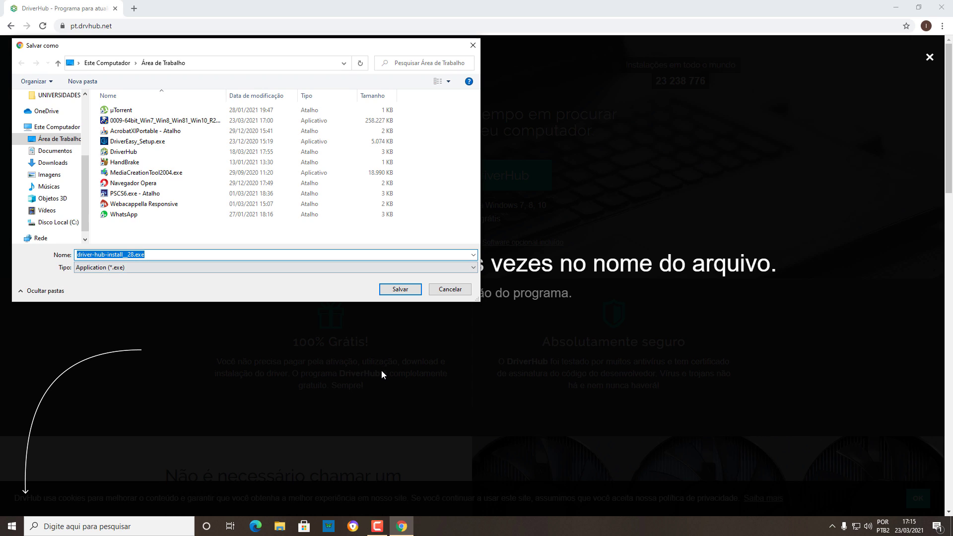
click(451, 292)
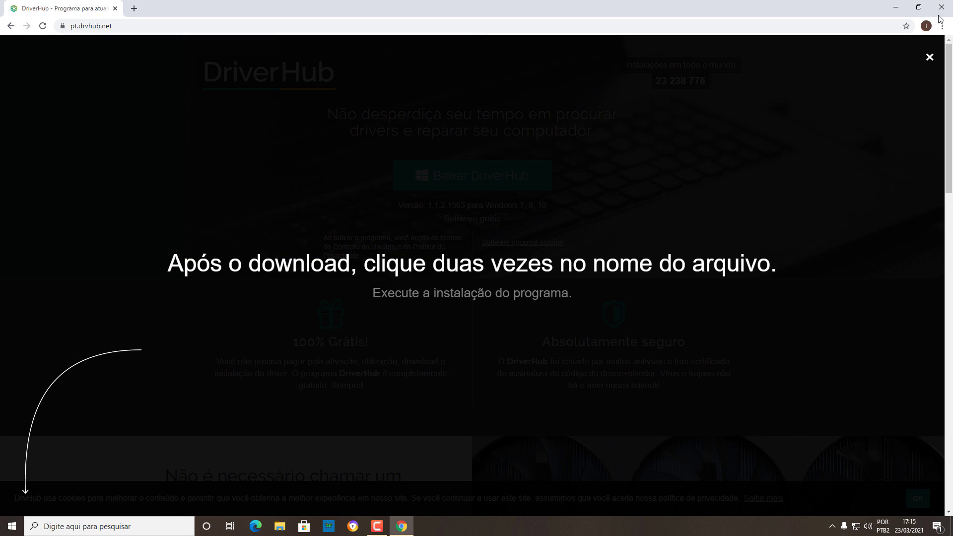
click(945, 10)
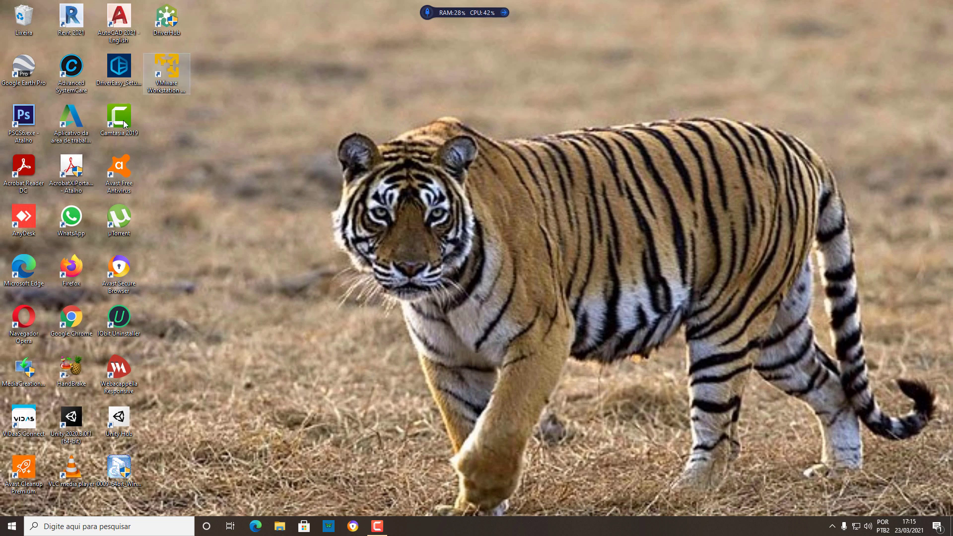
- Move the DriverHub shortcut to an open area of the desktop, launch DriverHub, and scan for driver updates
drag(167, 20, 306, 225)
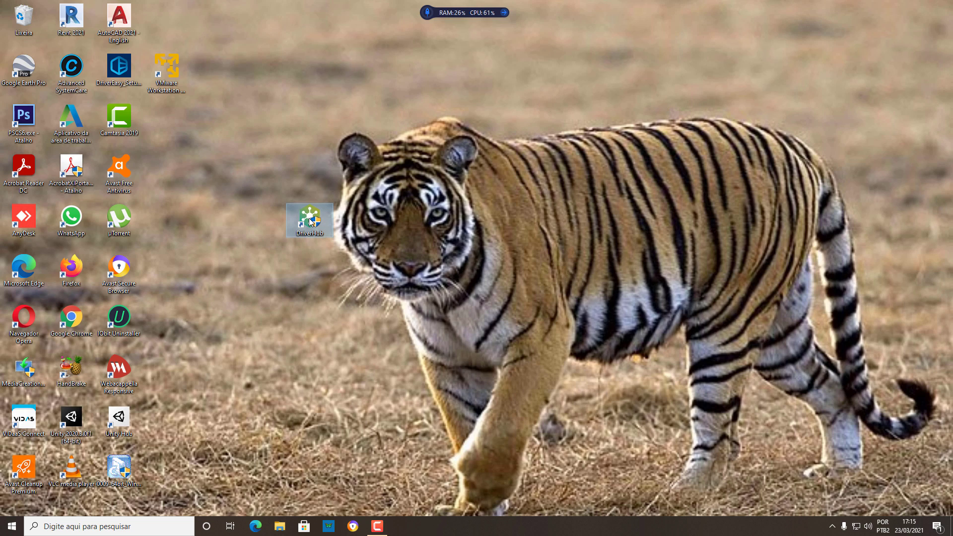
double_click(309, 218)
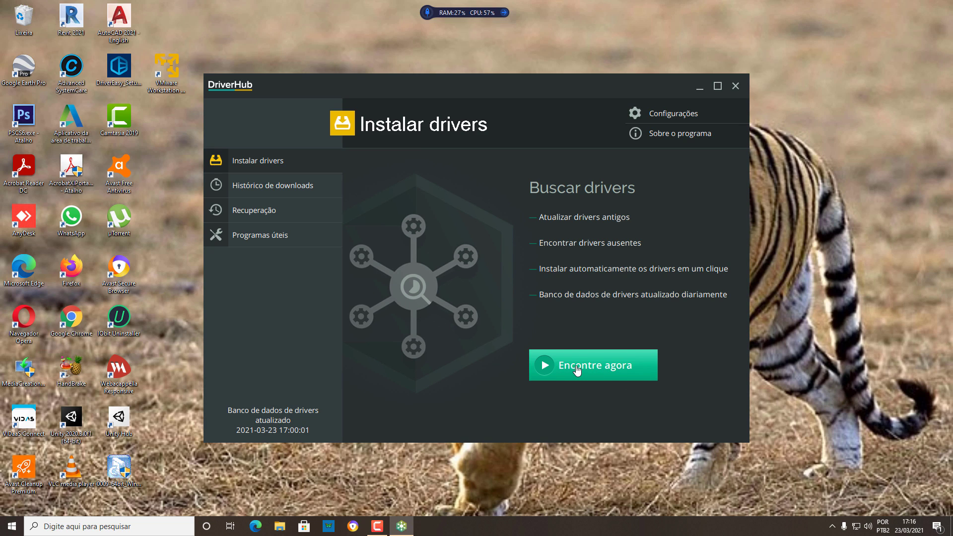
click(581, 371)
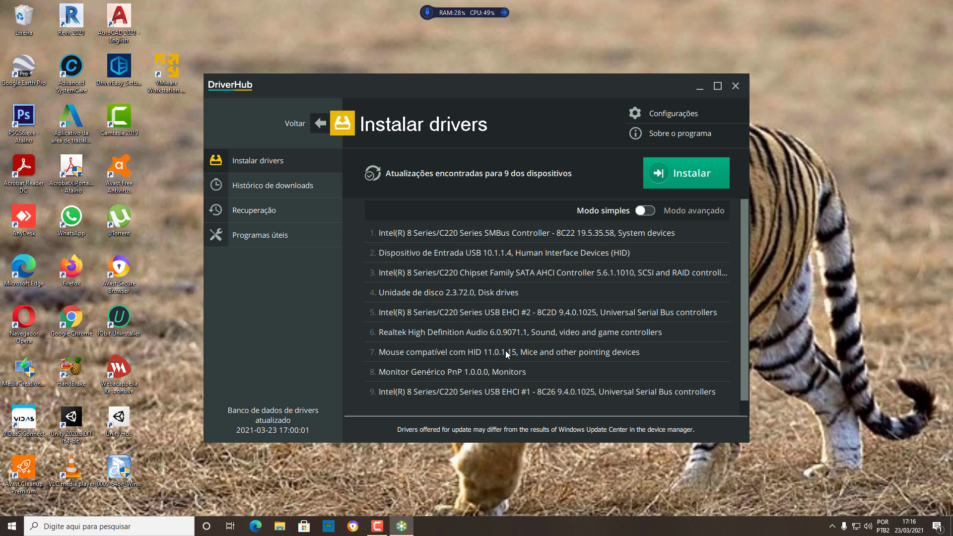
- Switch to Modo avançado, deselect the SMBus, Dispositivo de Entrada USB, SATA AHCI and both USB EHCI updates, and install the remaining drivers
click(647, 211)
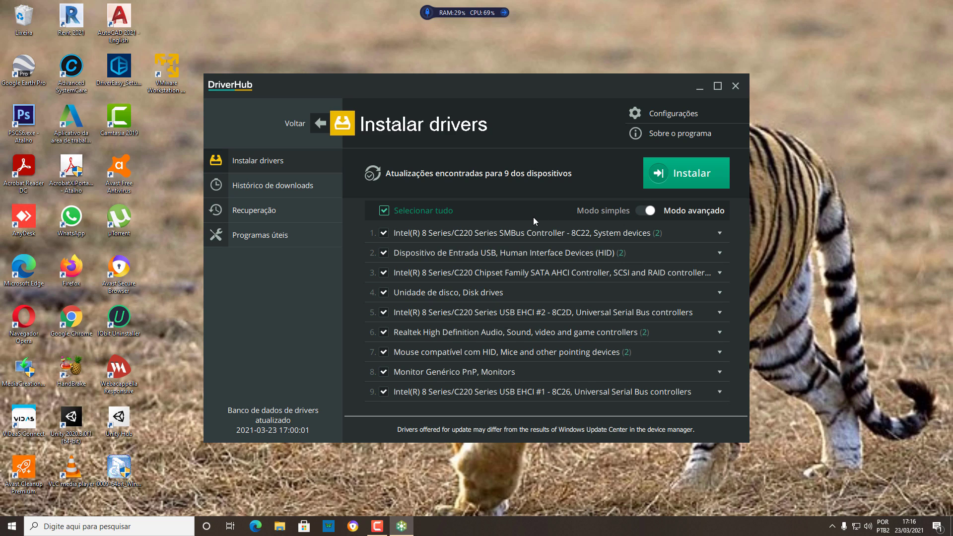
click(384, 235)
click(385, 254)
click(385, 274)
click(385, 313)
click(383, 393)
click(689, 178)
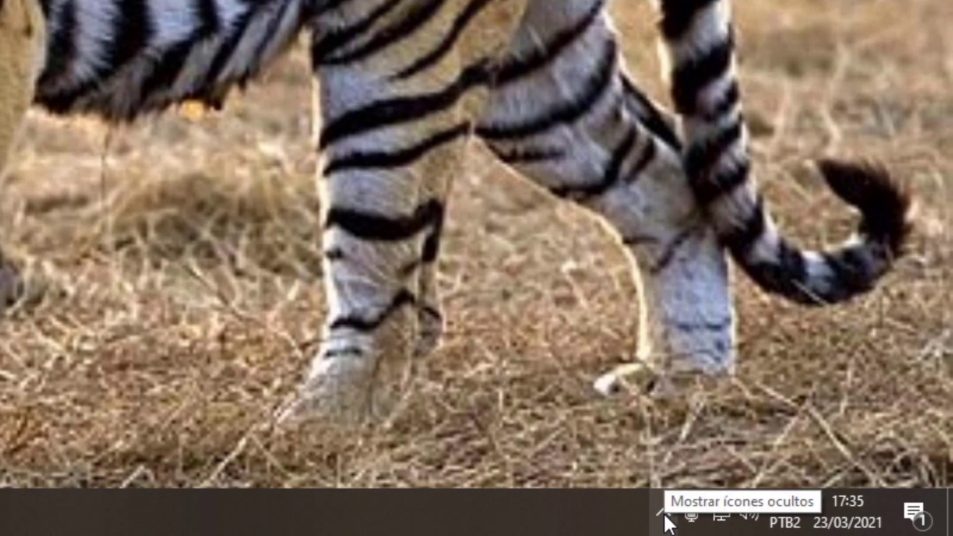
- Open Gerenciador de áudio HD Realtek from the hidden notification icons, review its Opção settings for the notification icon, and close the manager
click(833, 526)
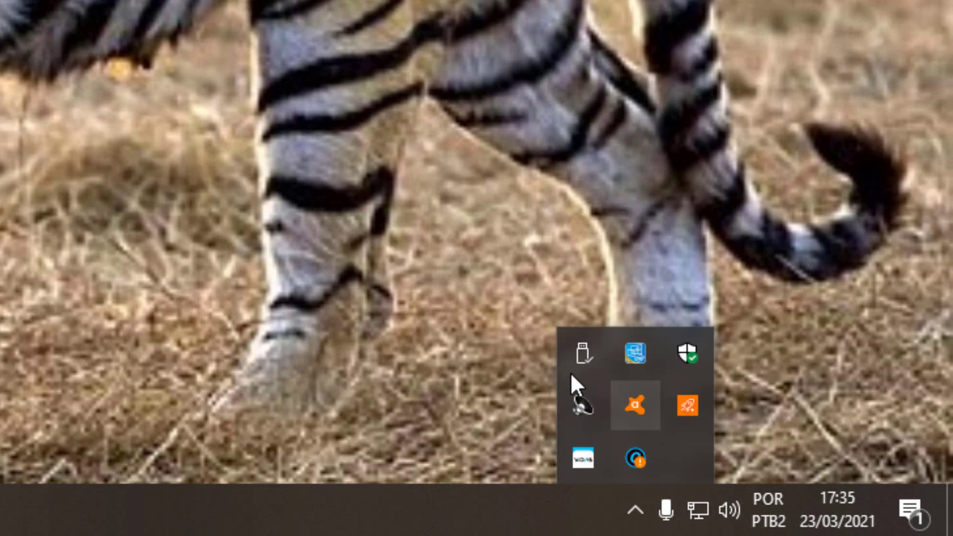
click(582, 406)
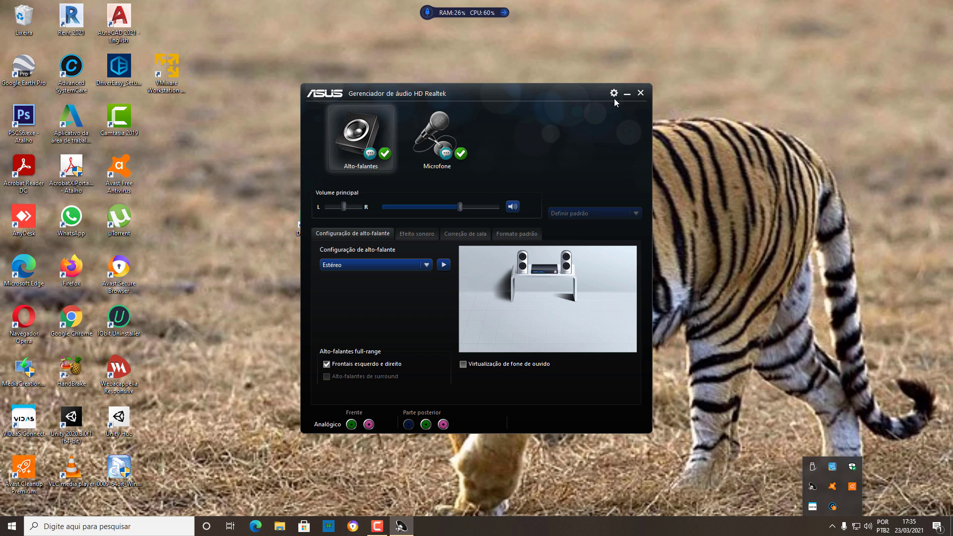
click(614, 94)
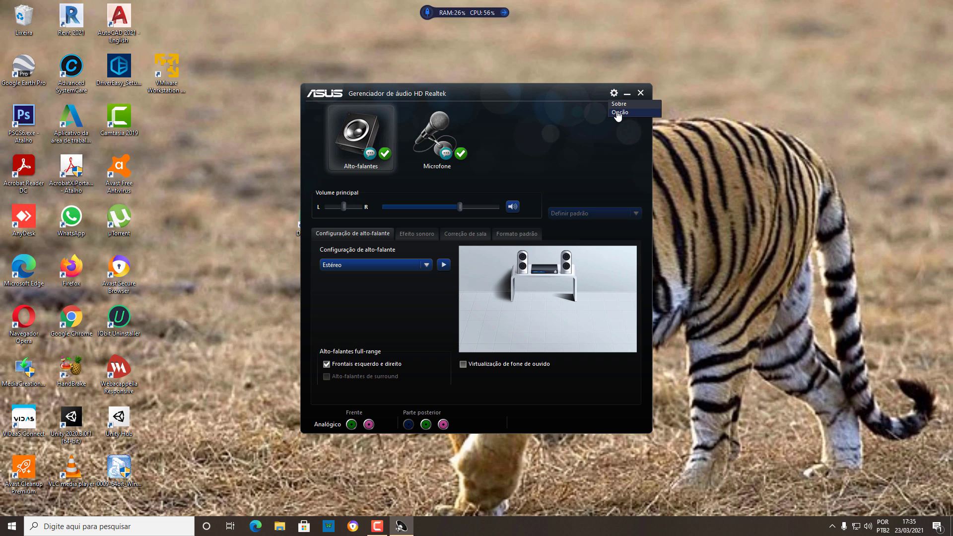
click(619, 112)
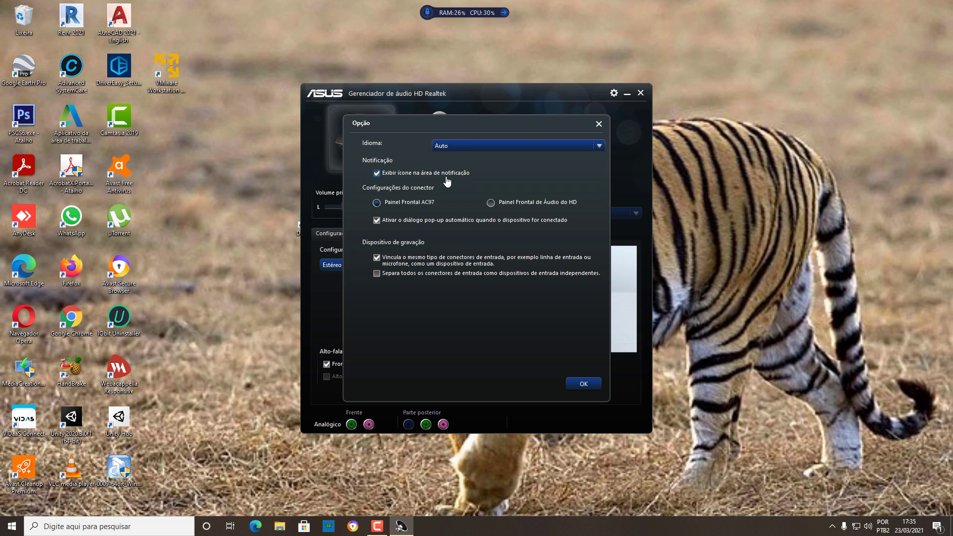
click(832, 527)
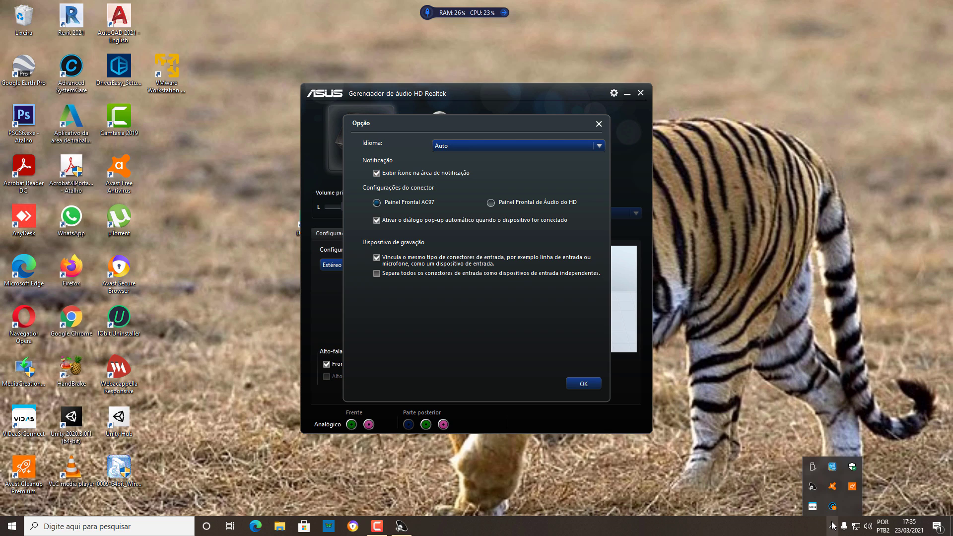
click(585, 383)
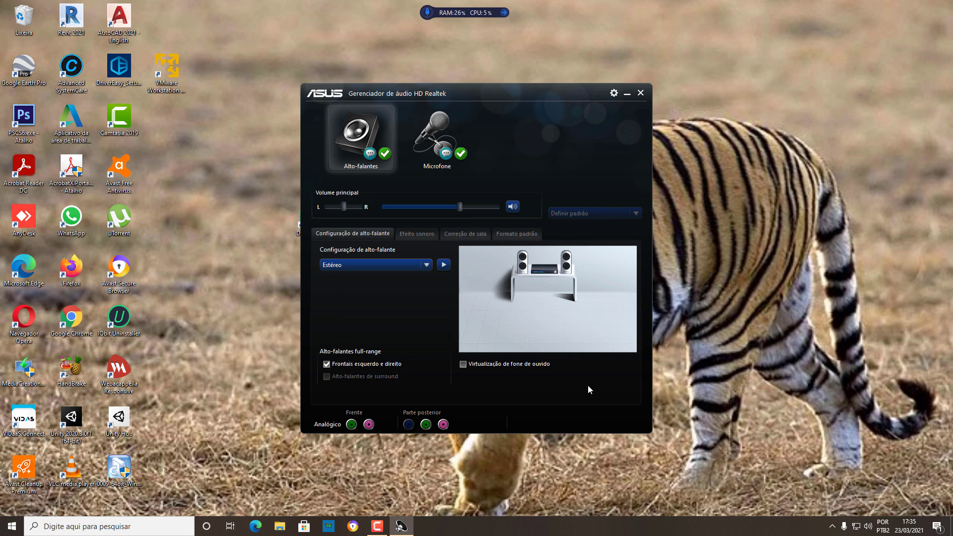
click(641, 93)
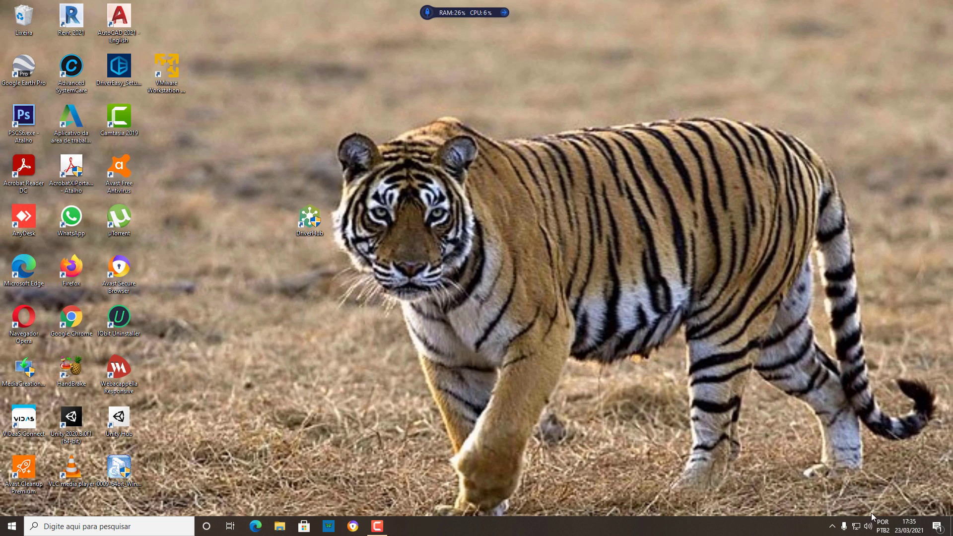
- Check the Realtek icon among the hidden notification icons and open Gerenciador de áudio HD Realtek from Painel de Controle's Hardware e Sons category
click(832, 526)
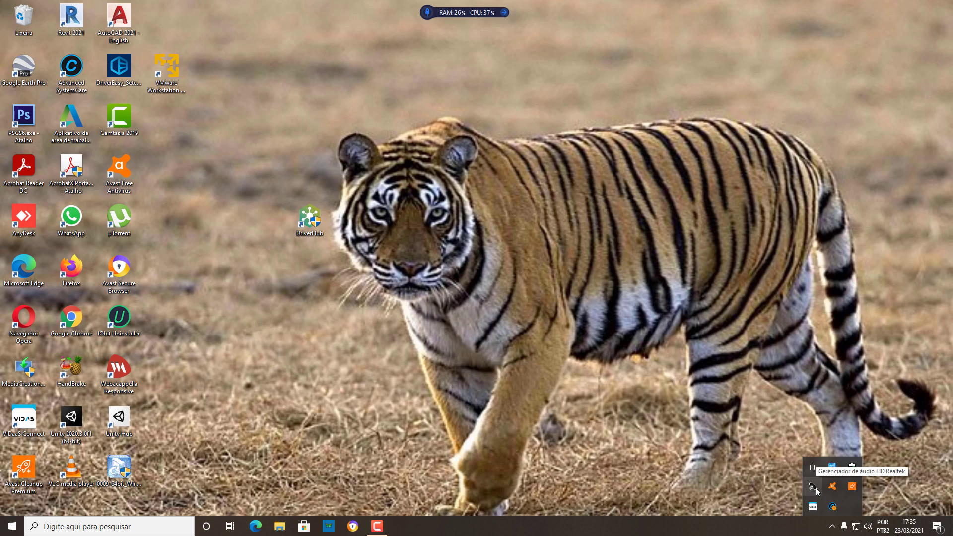
click(147, 530)
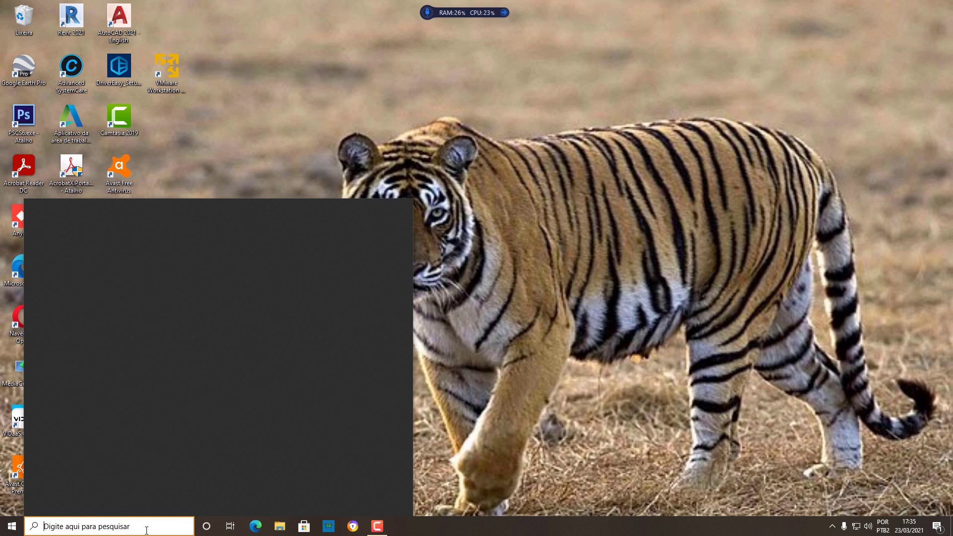
text(painel)
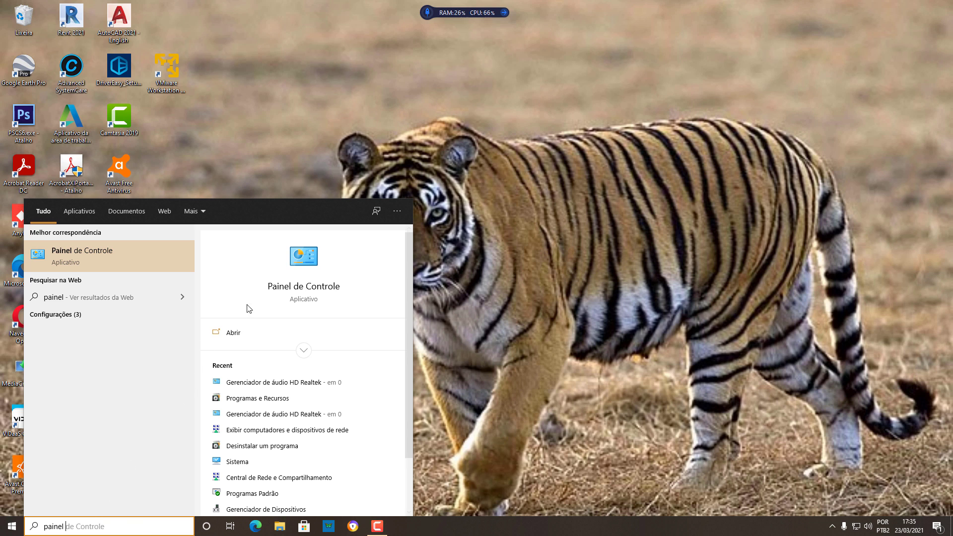
key(Escape)
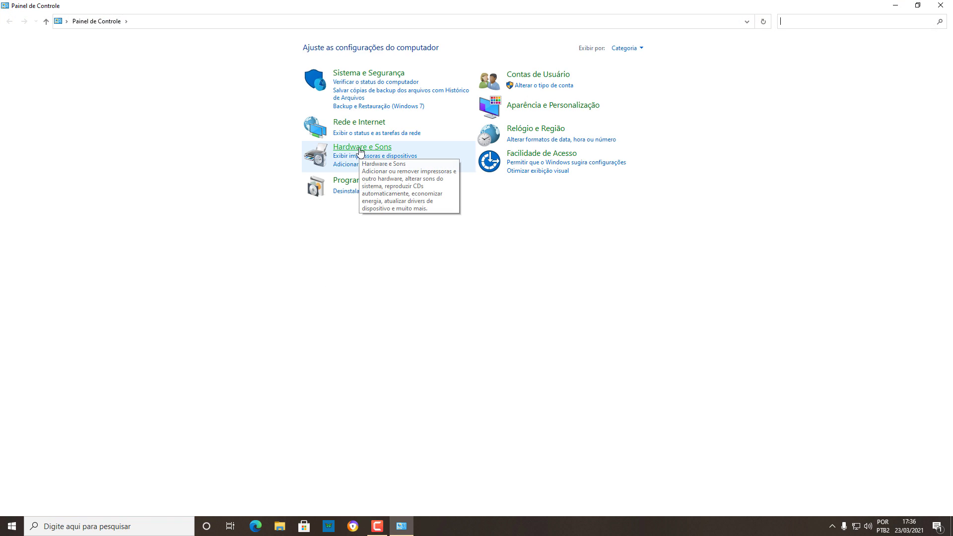
click(363, 151)
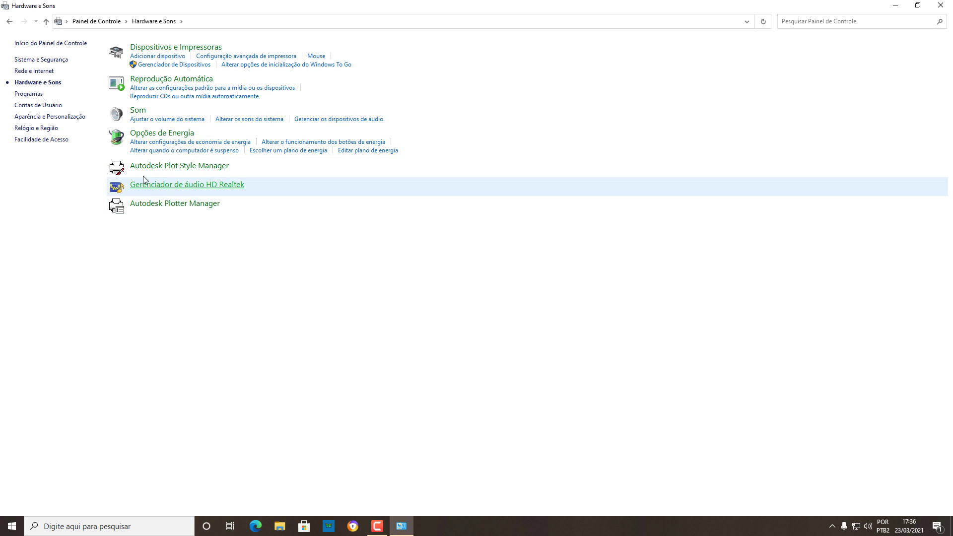
click(197, 188)
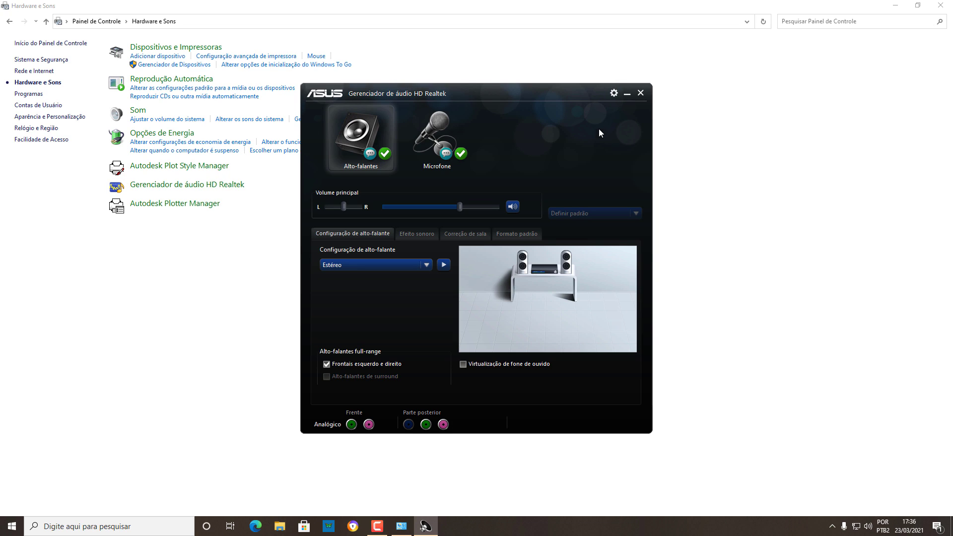
- Review the Realtek manager's Opção settings for the front panel connectors, and close the manager and Painel de Controle
click(613, 94)
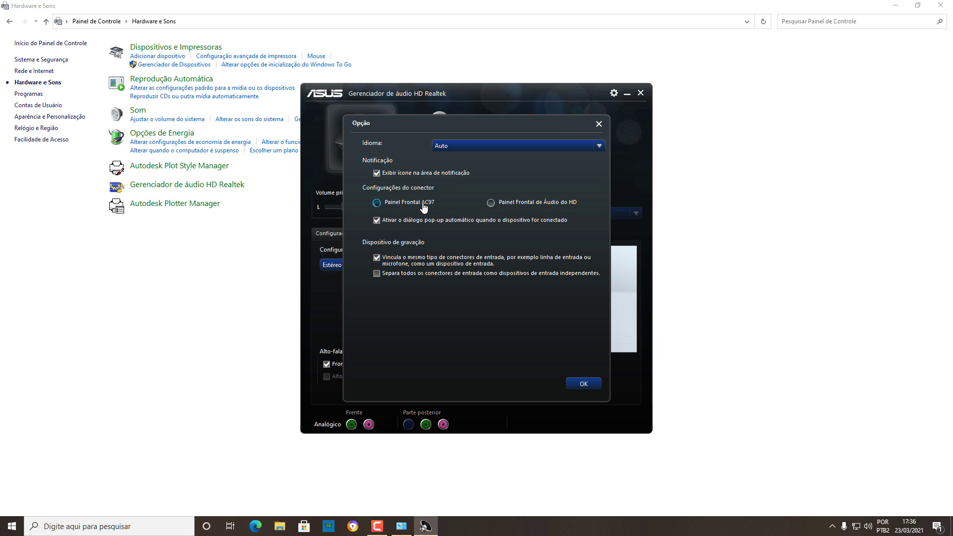
click(599, 125)
click(640, 92)
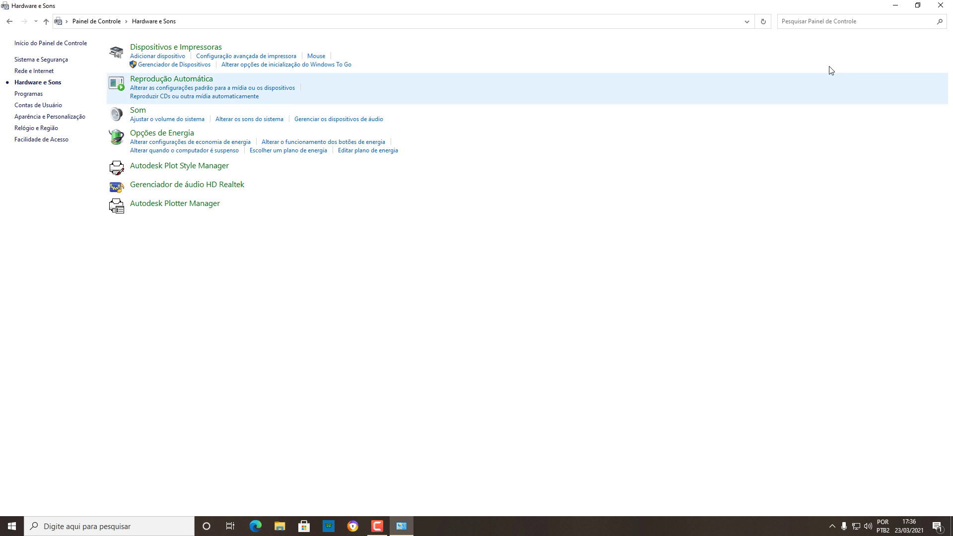
click(943, 8)
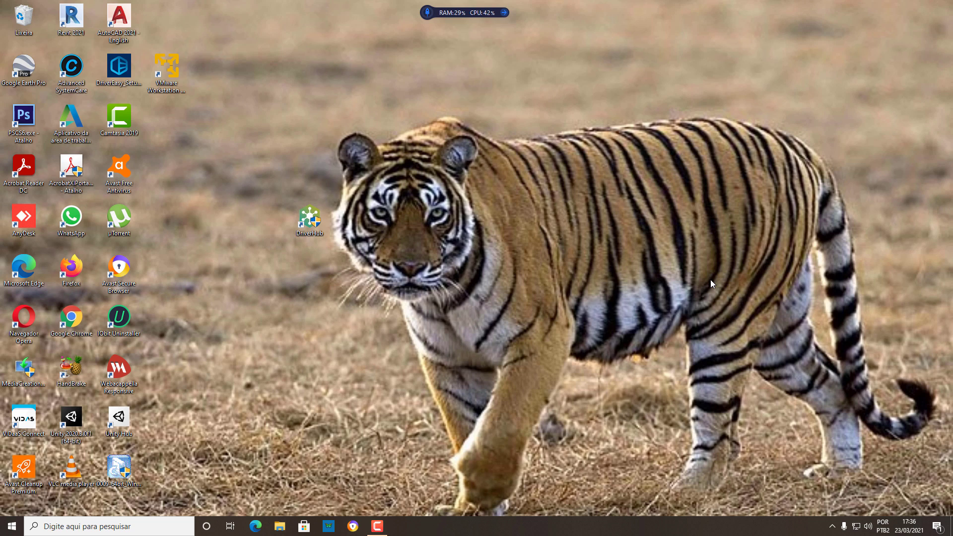